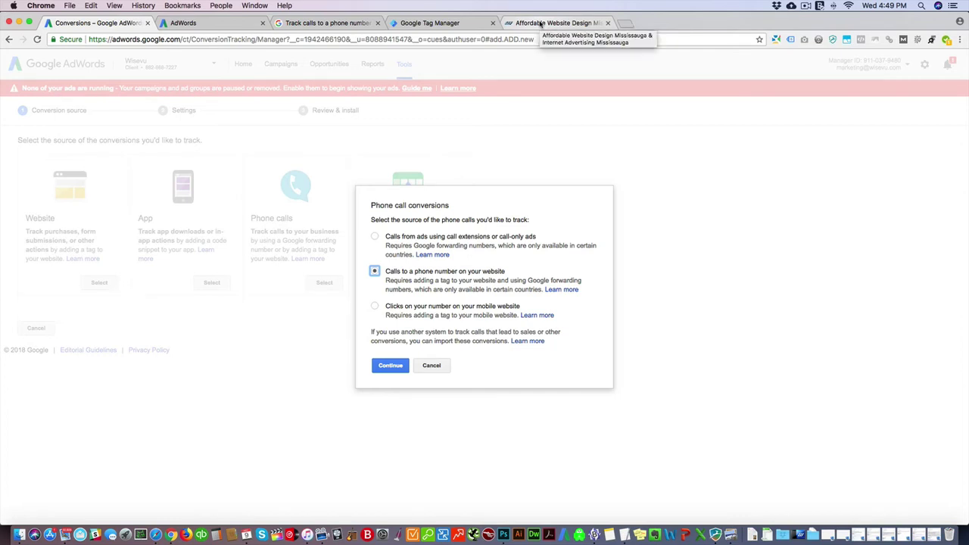
pyautogui.click(541, 24)
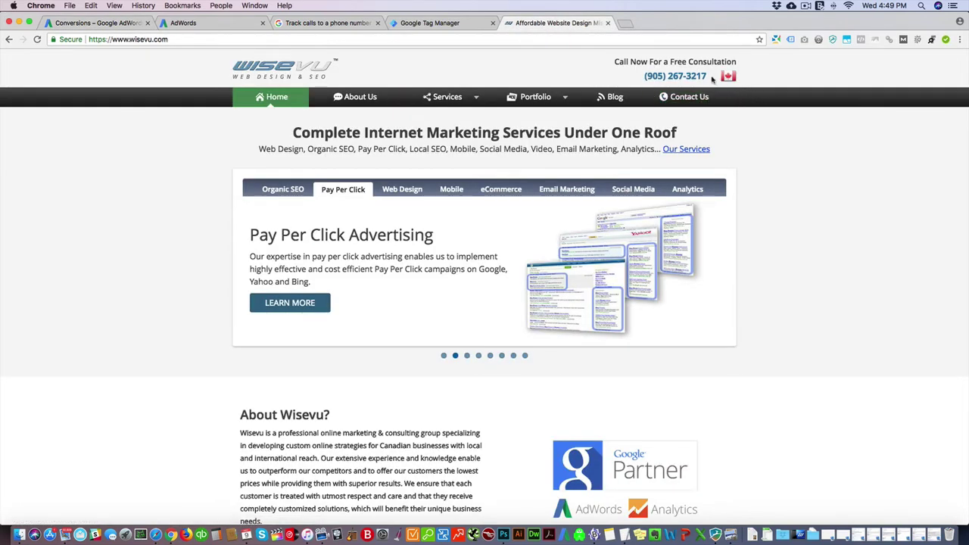
pyautogui.moveTo(707, 76); pyautogui.dragTo(637, 78)
pyautogui.click(637, 78)
pyautogui.moveTo(644, 75); pyautogui.dragTo(706, 76)
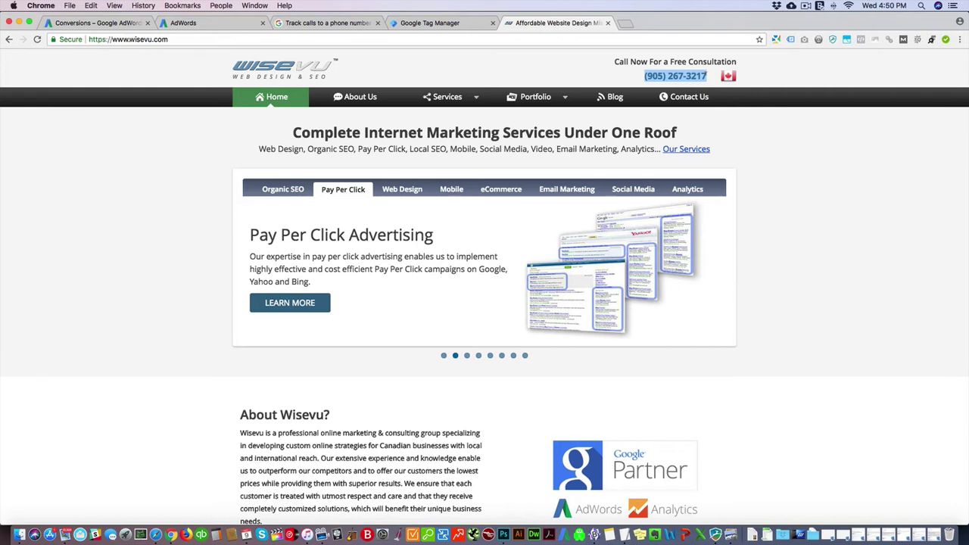
pyautogui.click(708, 77)
pyautogui.moveTo(710, 77); pyautogui.dragTo(644, 78)
pyautogui.click(640, 80)
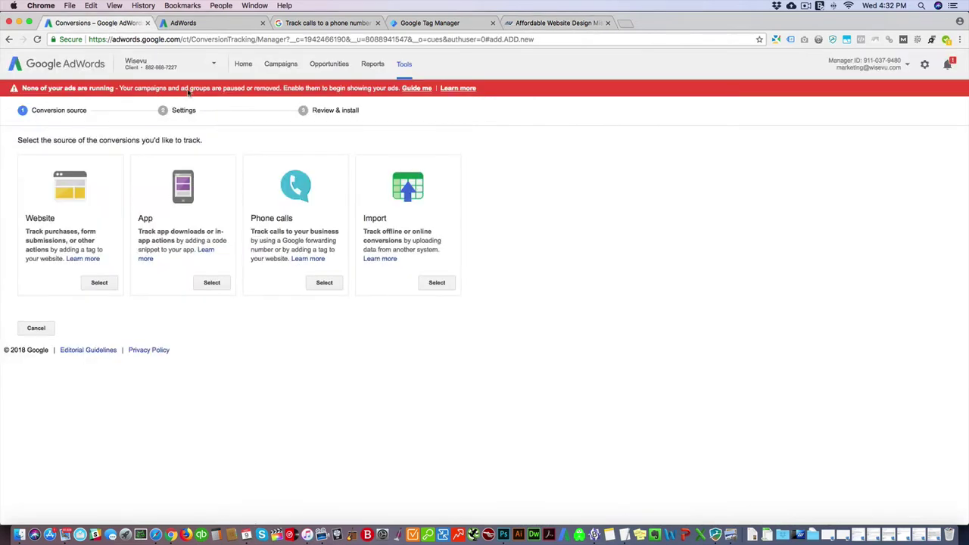
# Step: Start a new Phone calls conversion that tracks calls to the number on your website
pyautogui.click(185, 24)
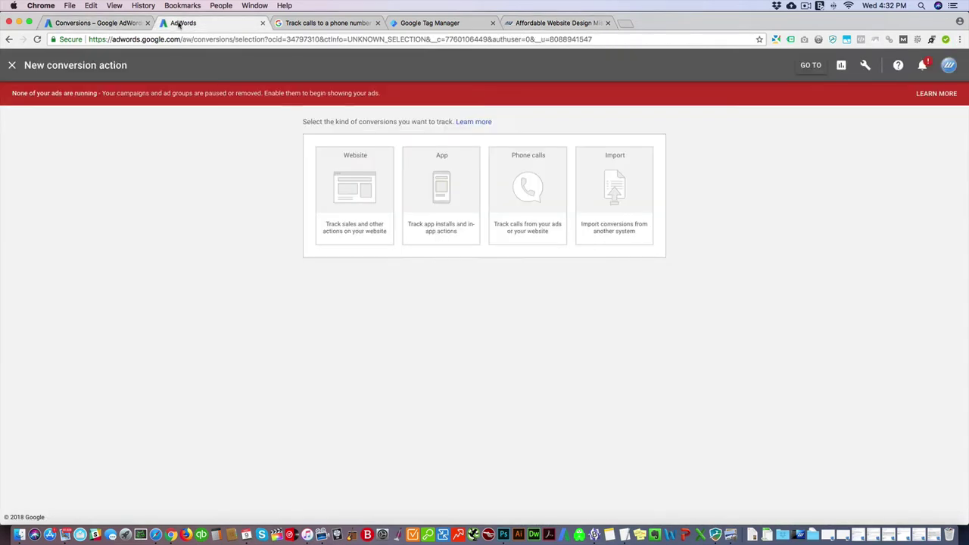
pyautogui.click(96, 23)
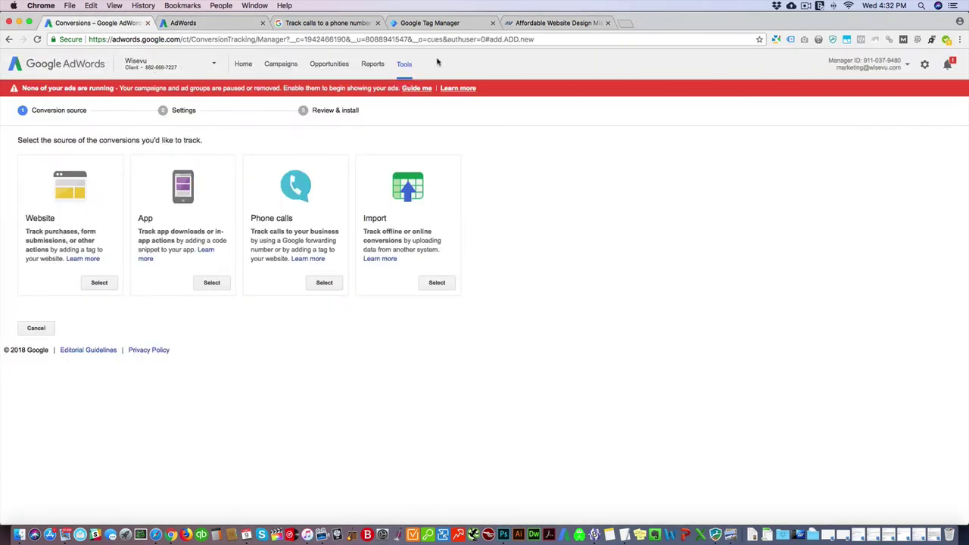
pyautogui.click(404, 65)
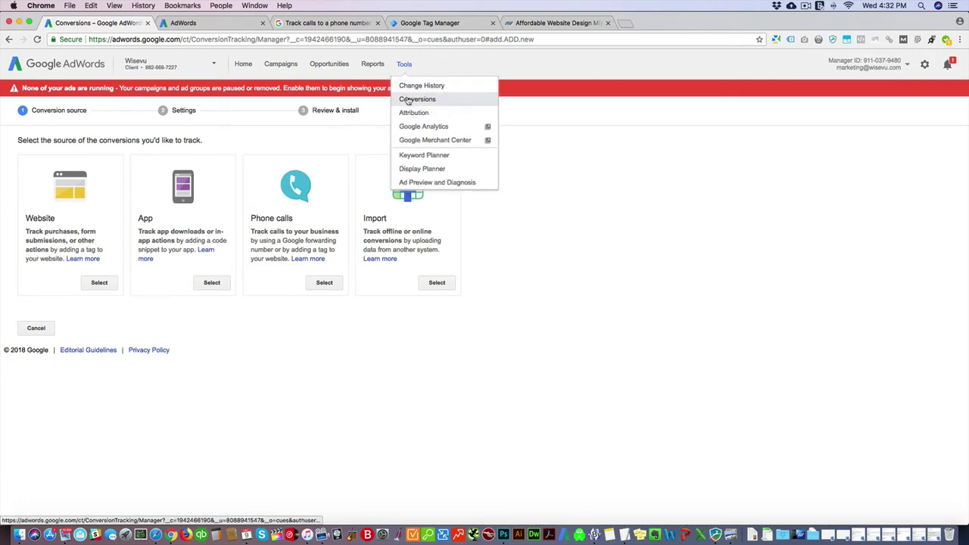
pyautogui.click(409, 99)
pyautogui.click(163, 134)
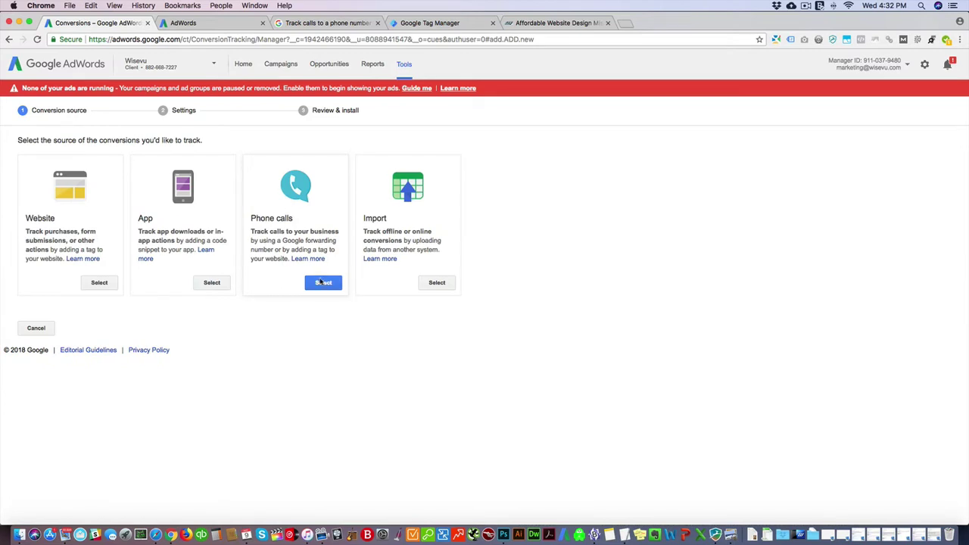
pyautogui.click(323, 283)
pyautogui.click(374, 271)
# Step: Name the conversion 'Website Call Conversion'
pyautogui.click(391, 368)
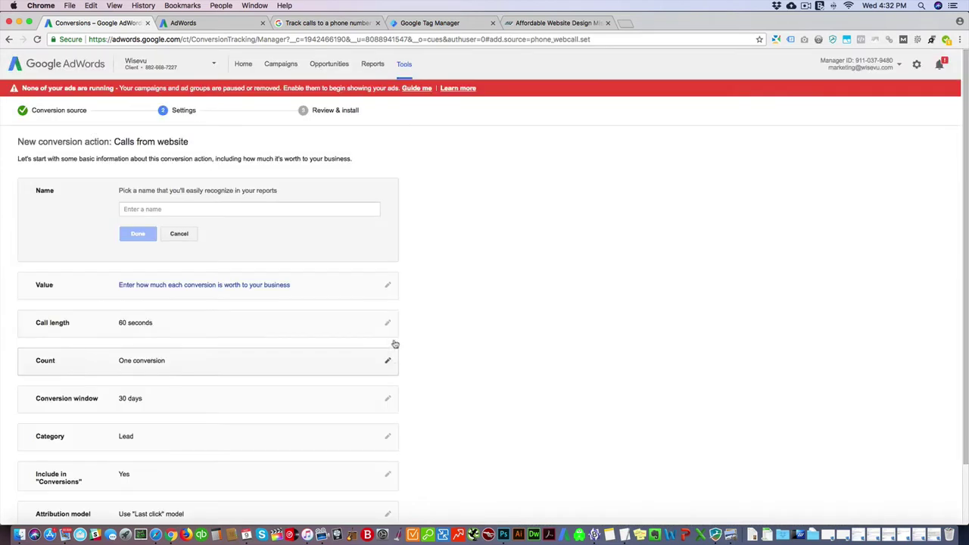
pyautogui.click(149, 209)
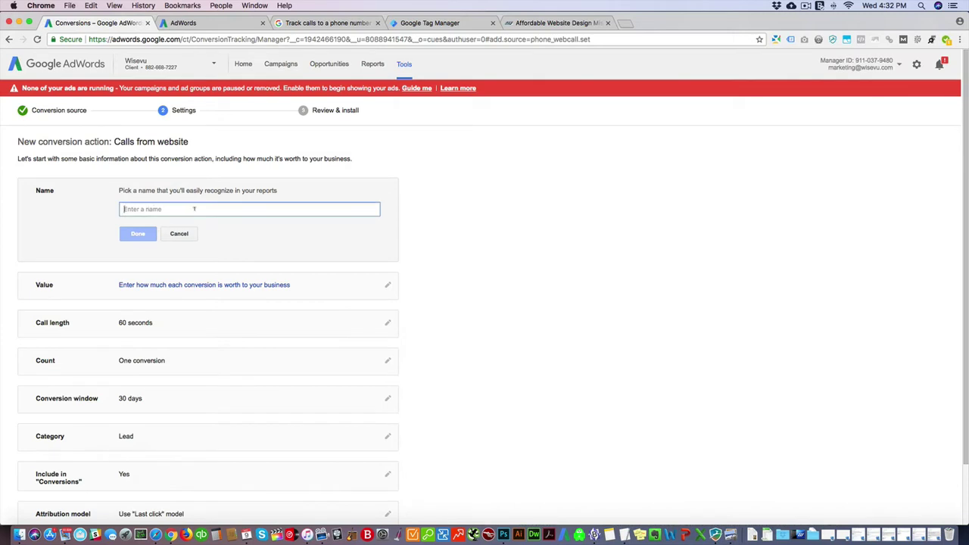
pyautogui.write('W')
pyautogui.press('BackSpace')
pyautogui.write('Website Cal')
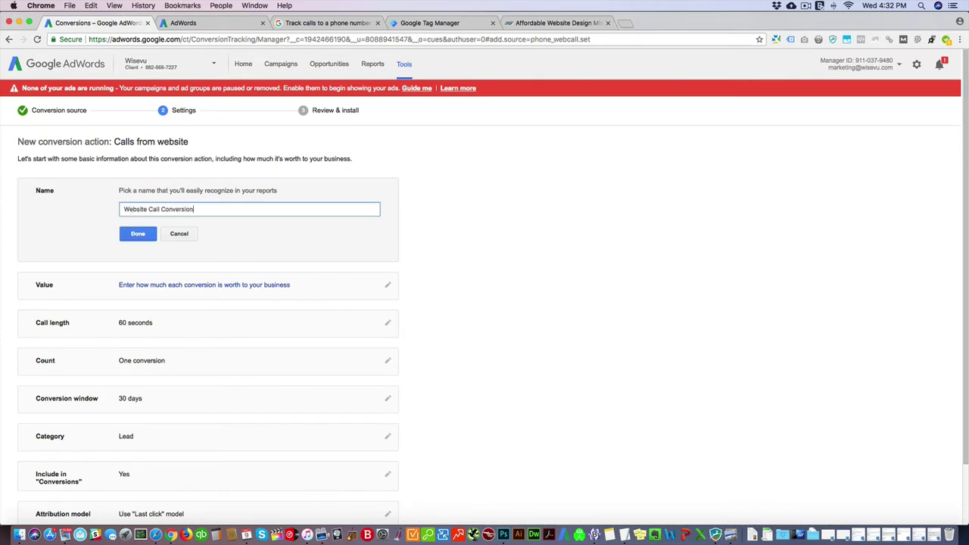
pyautogui.write('l Conversion')
pyautogui.click(140, 234)
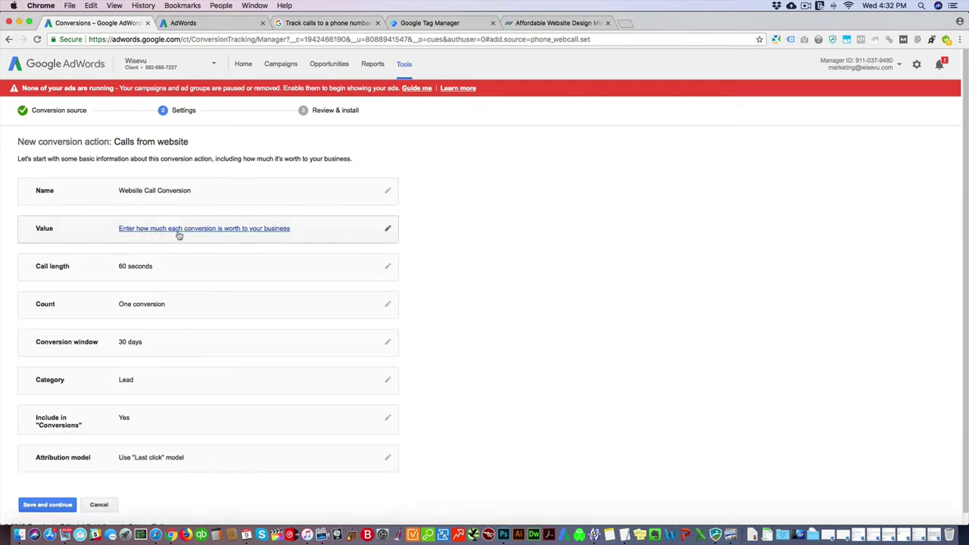
# Step: Set the conversion to assign no value and count calls of 15 seconds
pyautogui.click(384, 230)
pyautogui.click(123, 262)
pyautogui.click(141, 319)
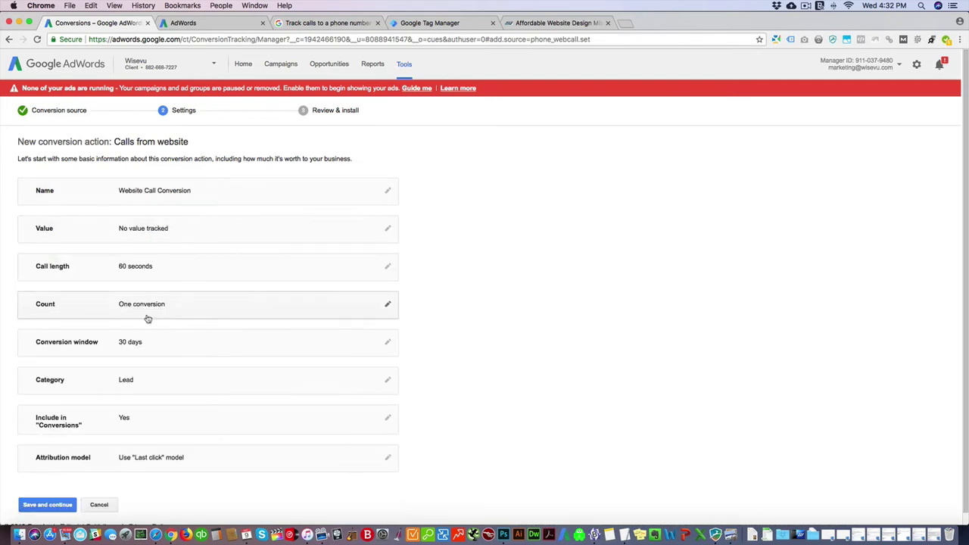
pyautogui.click(243, 253)
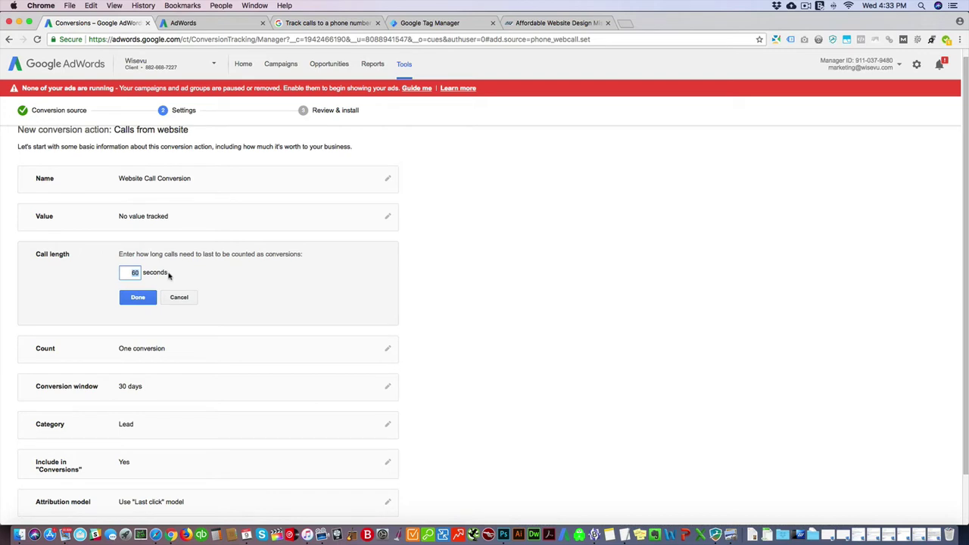
pyautogui.write('2')
pyautogui.write('15')
pyautogui.click(138, 297)
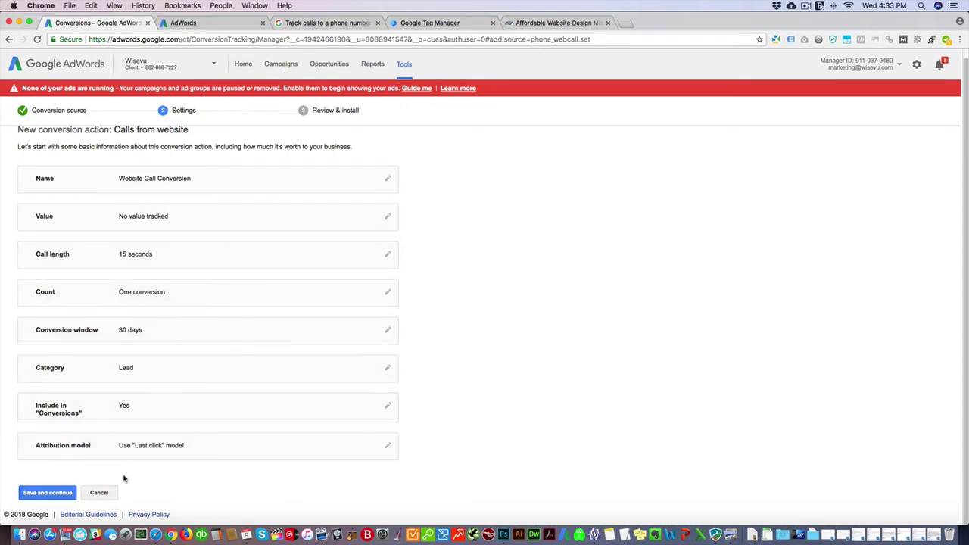
pyautogui.click(47, 492)
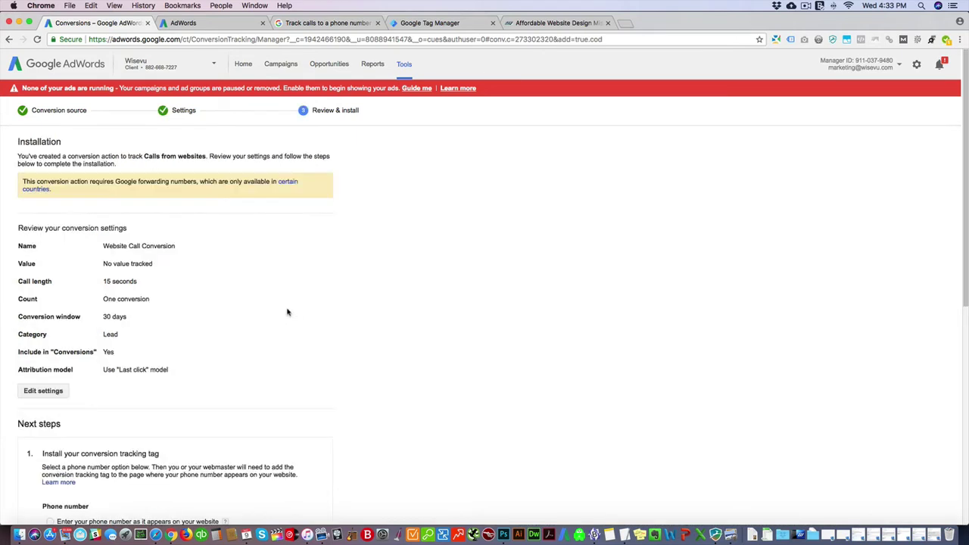
pyautogui.scroll(-5, 300, 300)
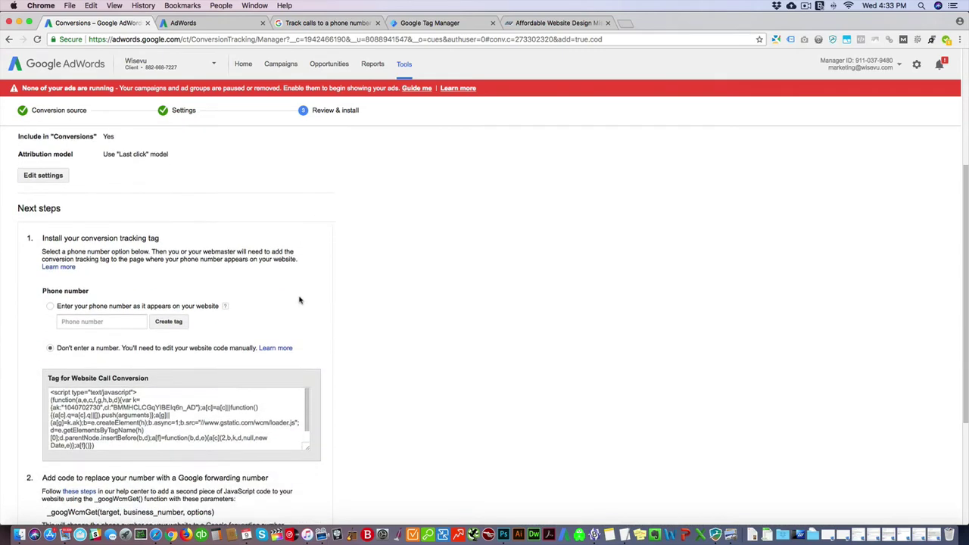
pyautogui.click(83, 309)
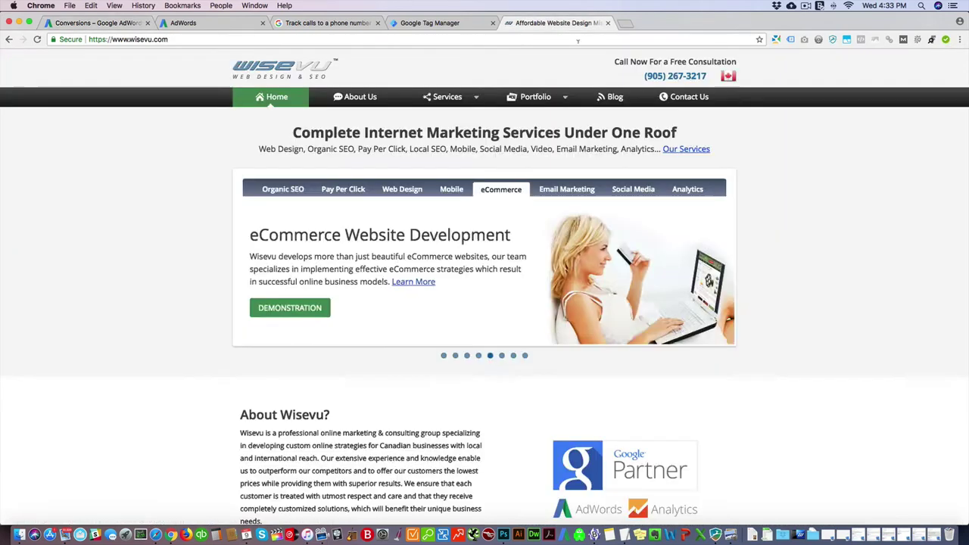
pyautogui.click(551, 22)
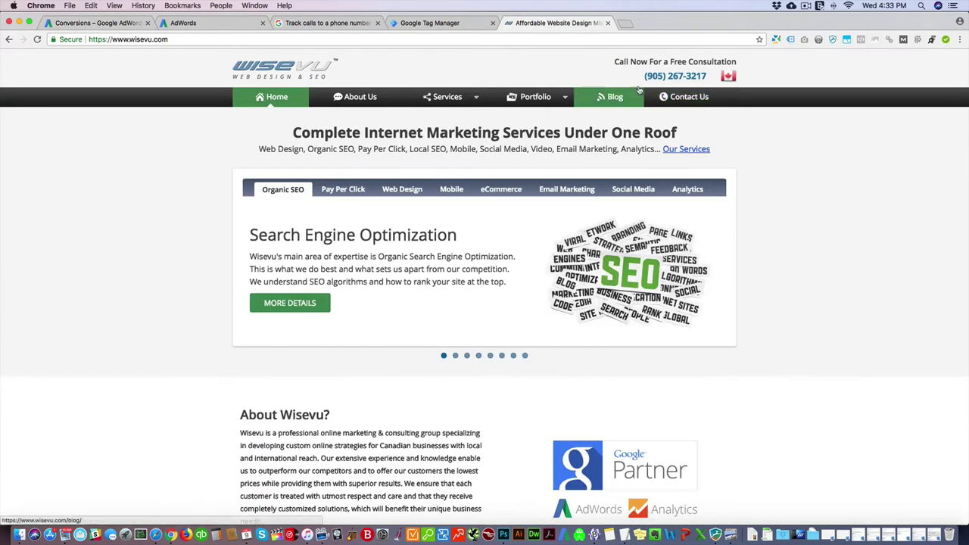
pyautogui.moveTo(645, 76); pyautogui.dragTo(707, 77)
pyautogui.press('super+c')
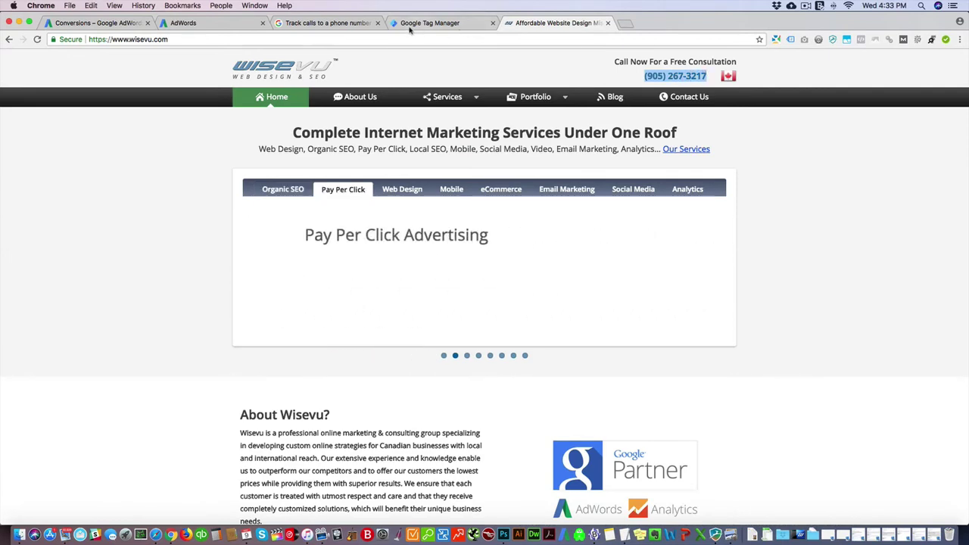
pyautogui.click(98, 23)
pyautogui.press('super+v')
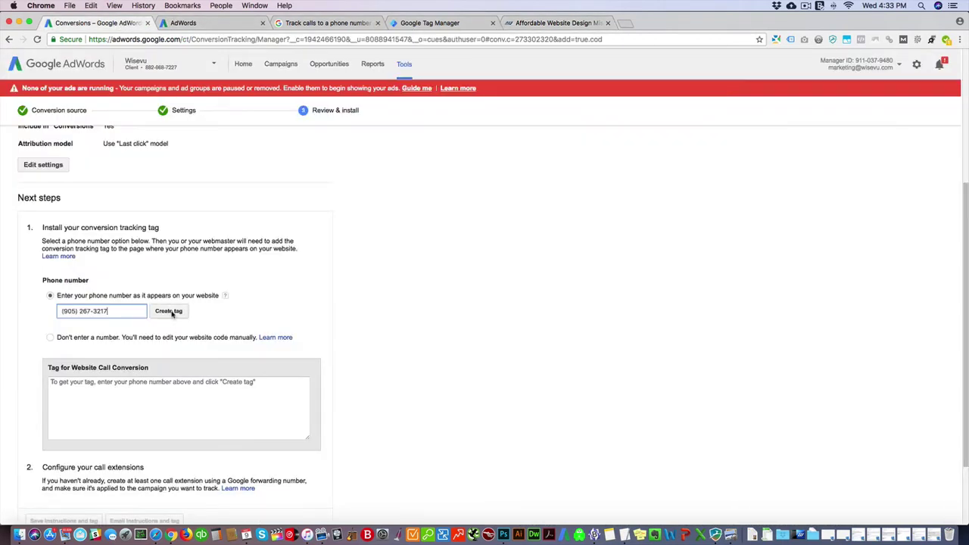
# Step: Create the call-tracking tag and select its generated code
pyautogui.click(173, 312)
pyautogui.click(196, 394)
pyautogui.press('super+c')
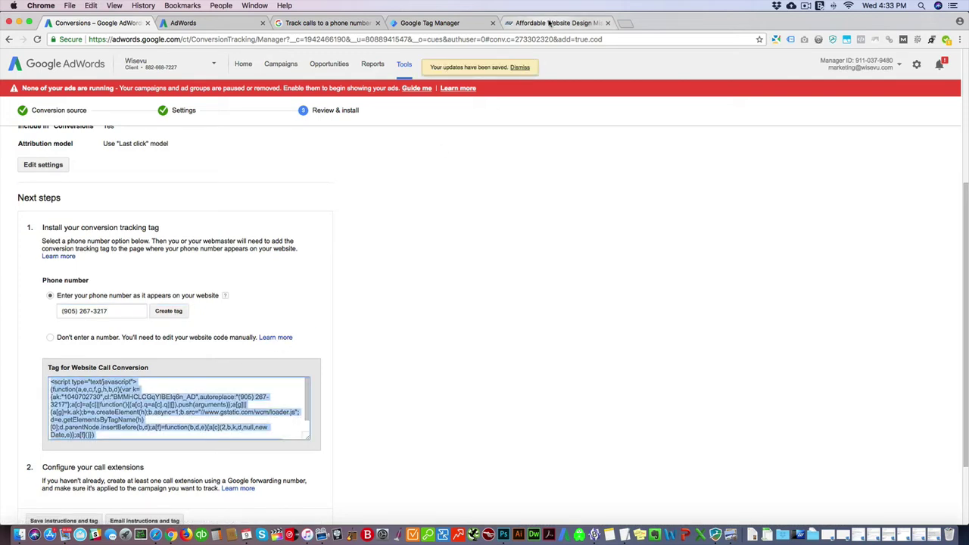
pyautogui.click(551, 23)
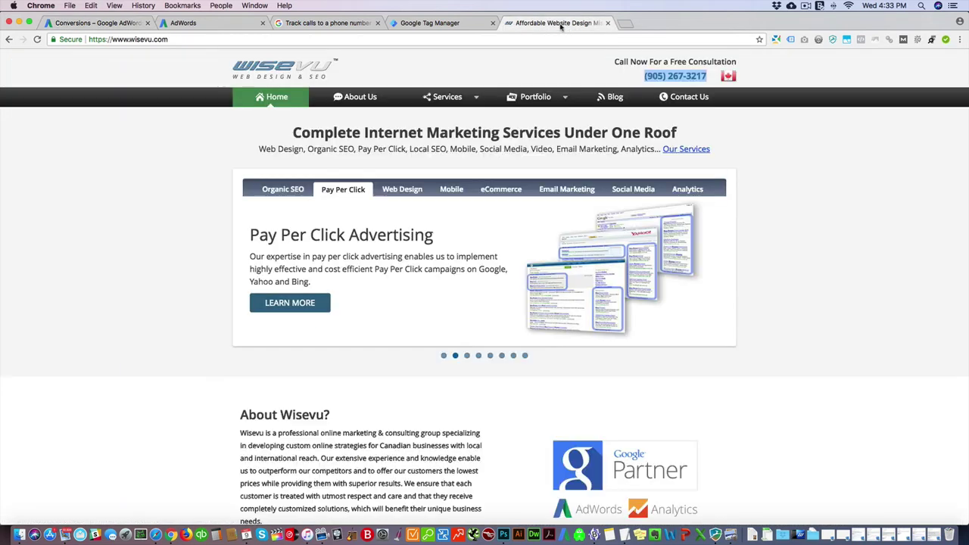
pyautogui.click(603, 77)
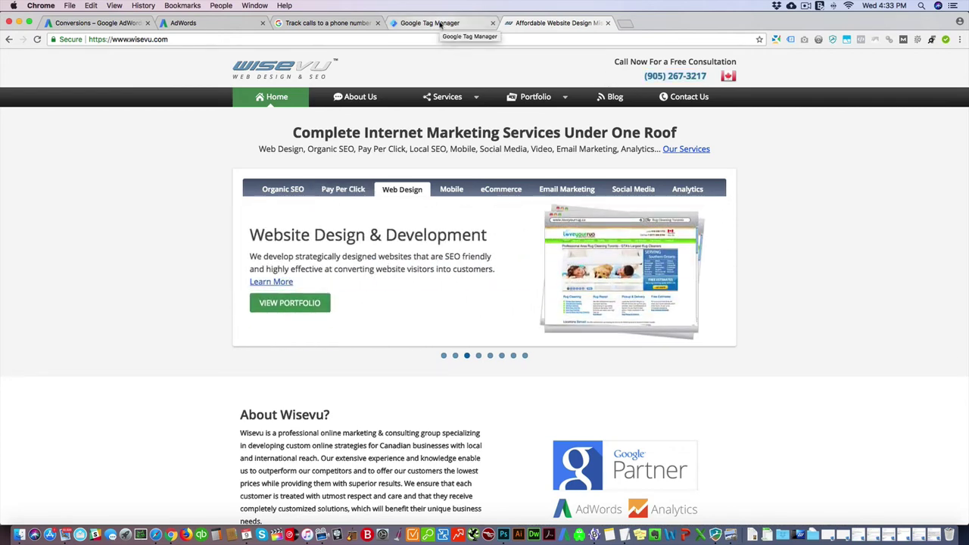
# Step: Create a new Custom HTML tag in Tag Manager containing the pasted AdWords call-tracking script
pyautogui.click(440, 24)
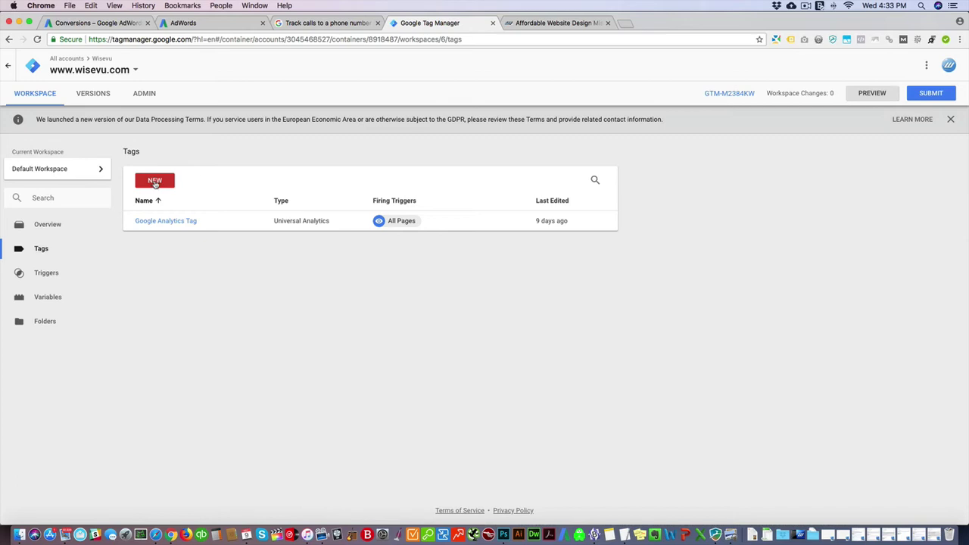
pyautogui.click(154, 182)
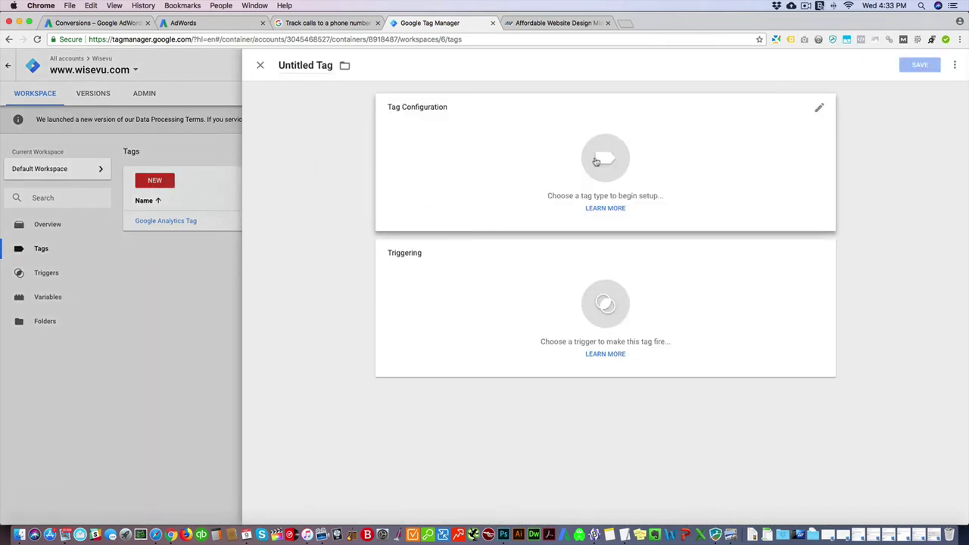
pyautogui.click(594, 160)
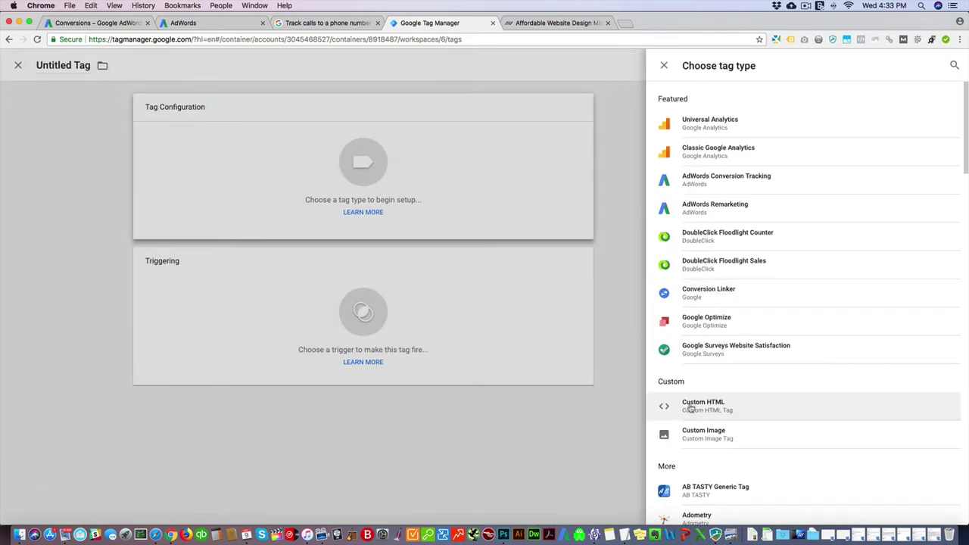
pyautogui.click(691, 409)
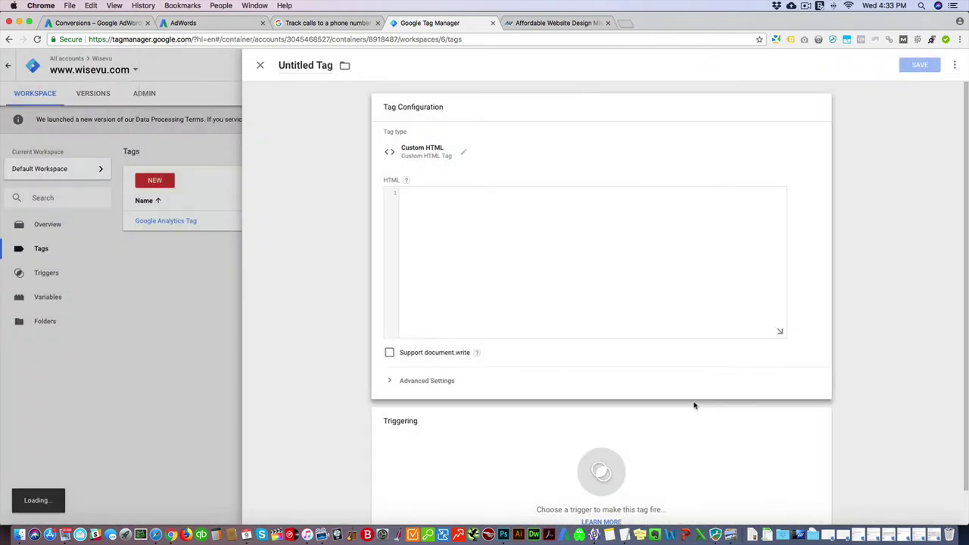
pyautogui.click(474, 211)
pyautogui.press('super+v')
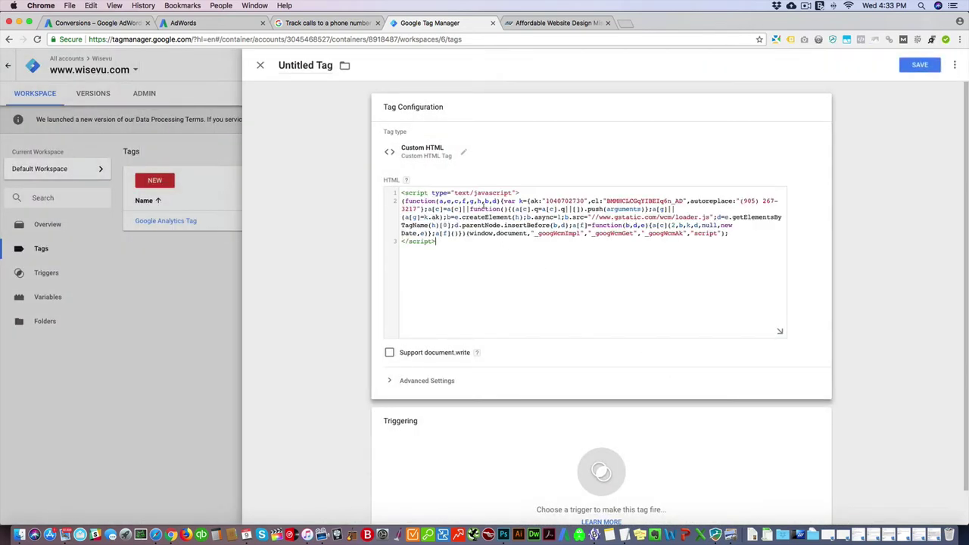
# Step: Rename the tag to 'Adwords Website Phone Call Conversion'
pyautogui.click(291, 66)
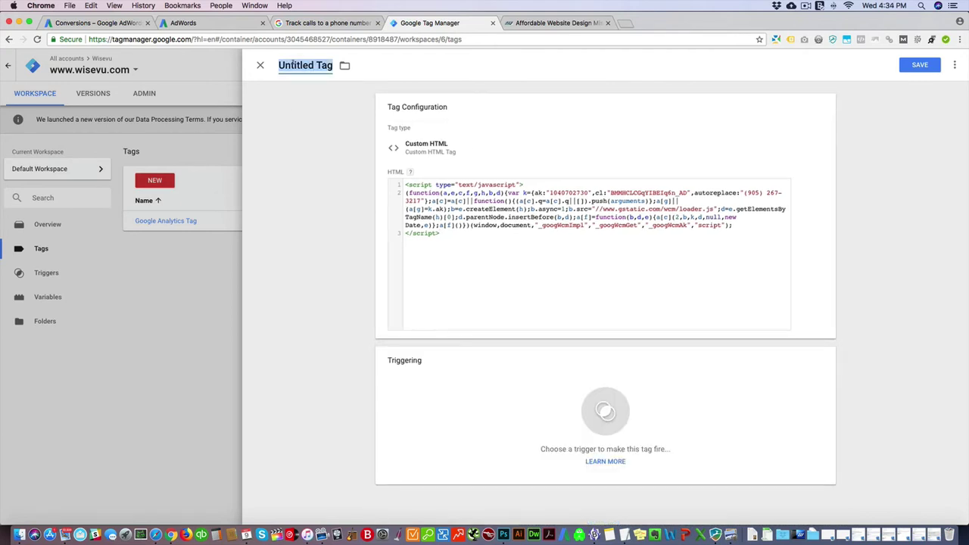
pyautogui.write('Adwords ')
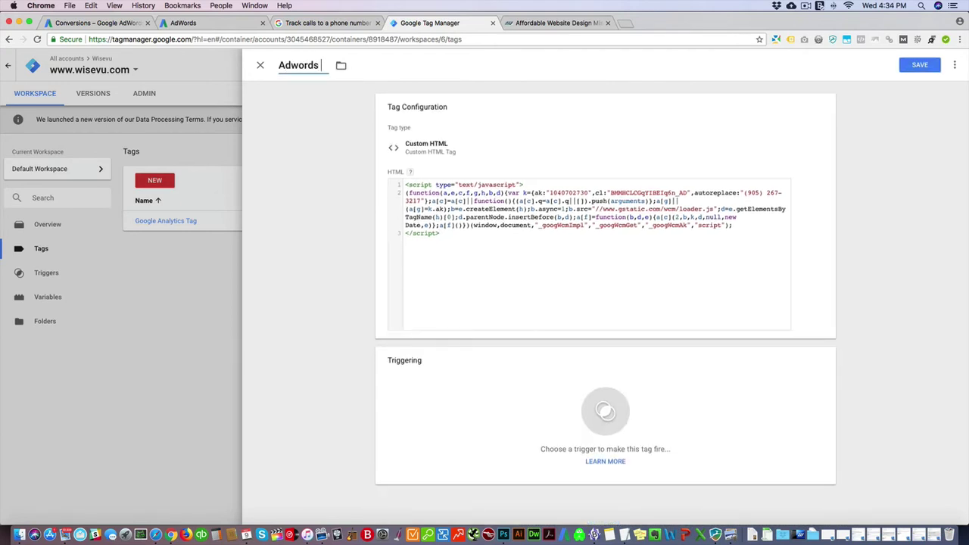
pyautogui.write('Website Call')
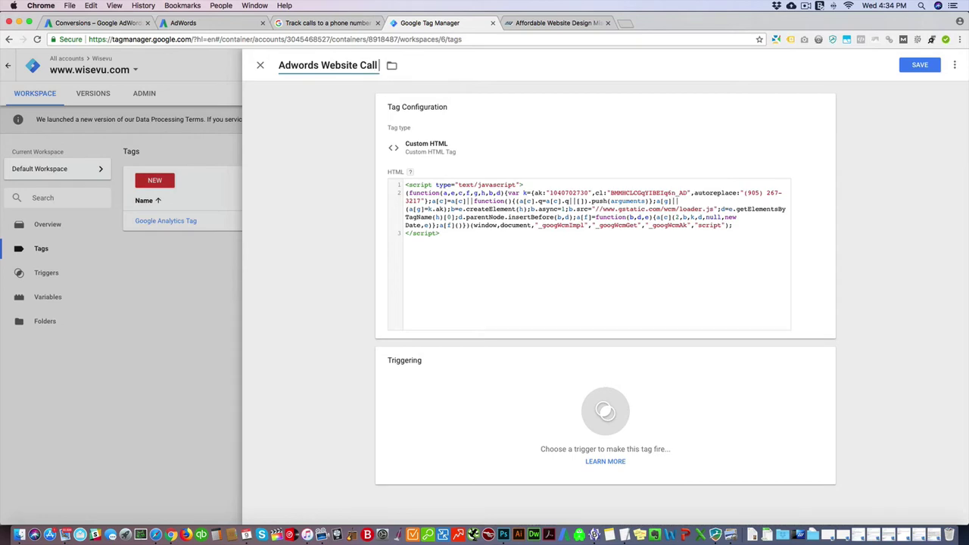
pyautogui.write(' Conversion')
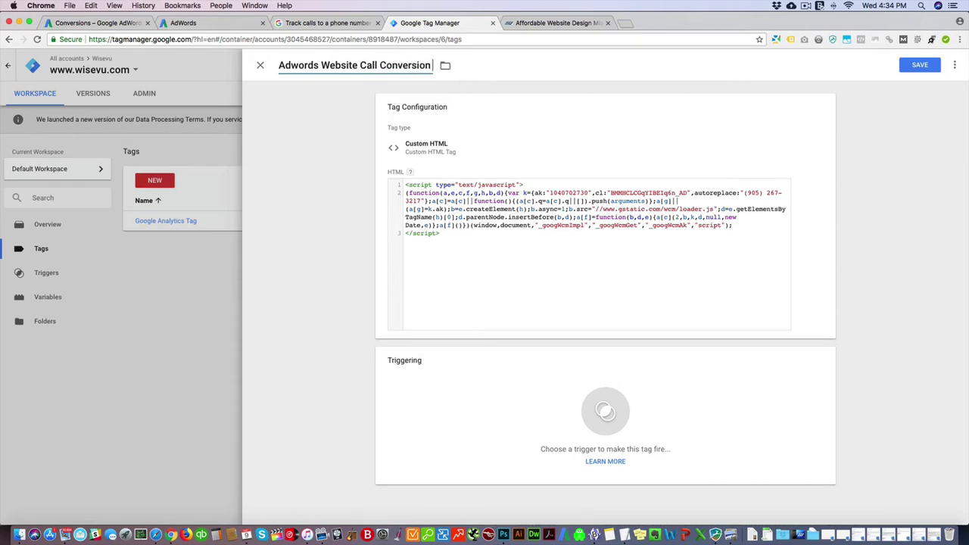
pyautogui.press('Return')
pyautogui.click(357, 65)
pyautogui.write('Phone')
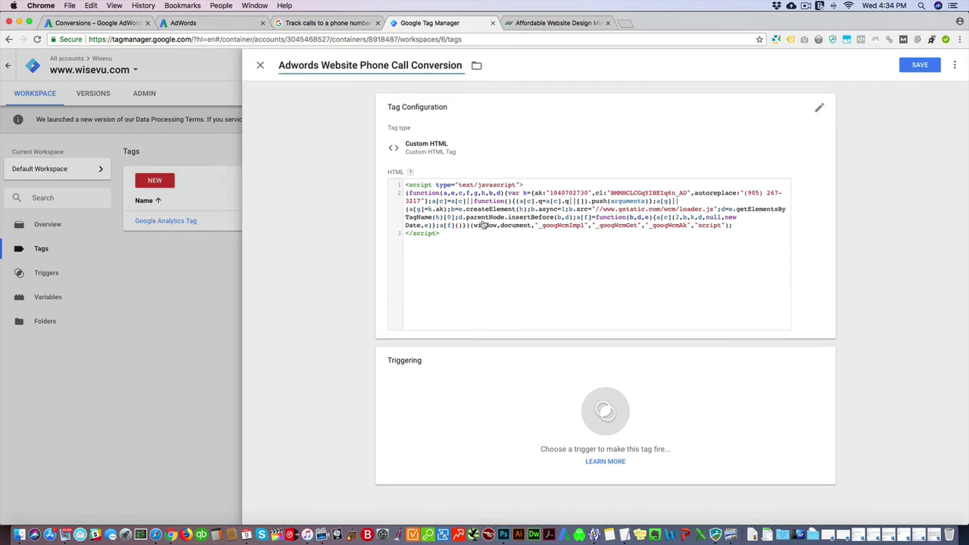
# Step: Set the tag to fire on All Pages and save it
pyautogui.click(605, 411)
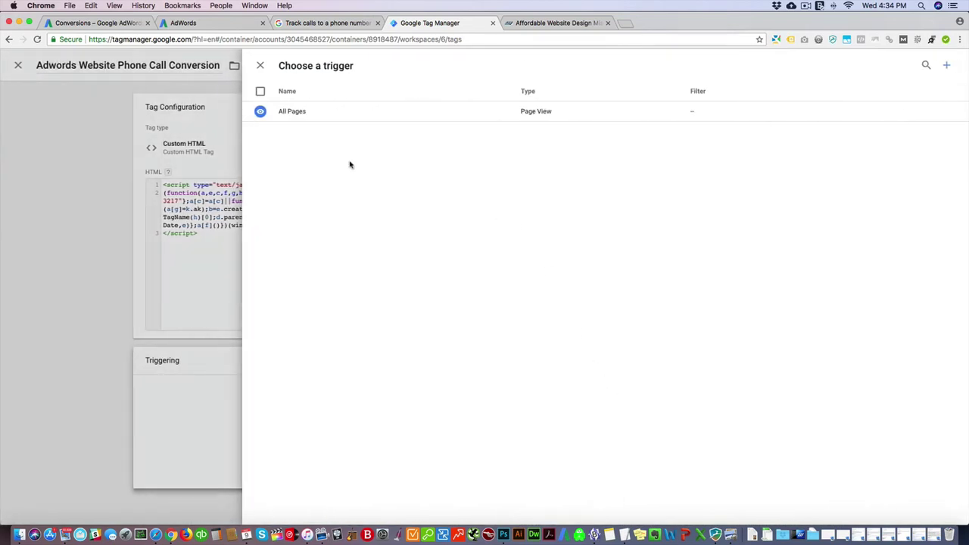
pyautogui.click(295, 112)
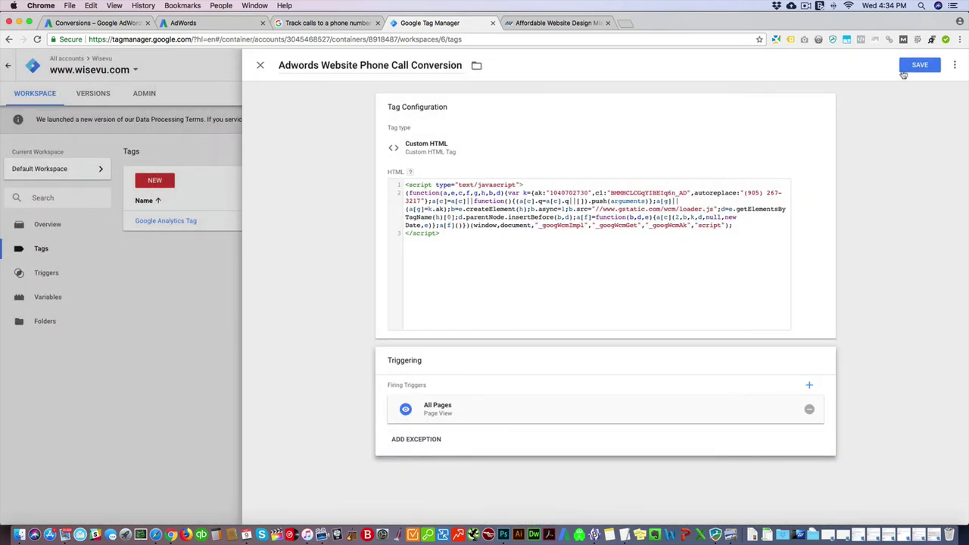
pyautogui.click(917, 65)
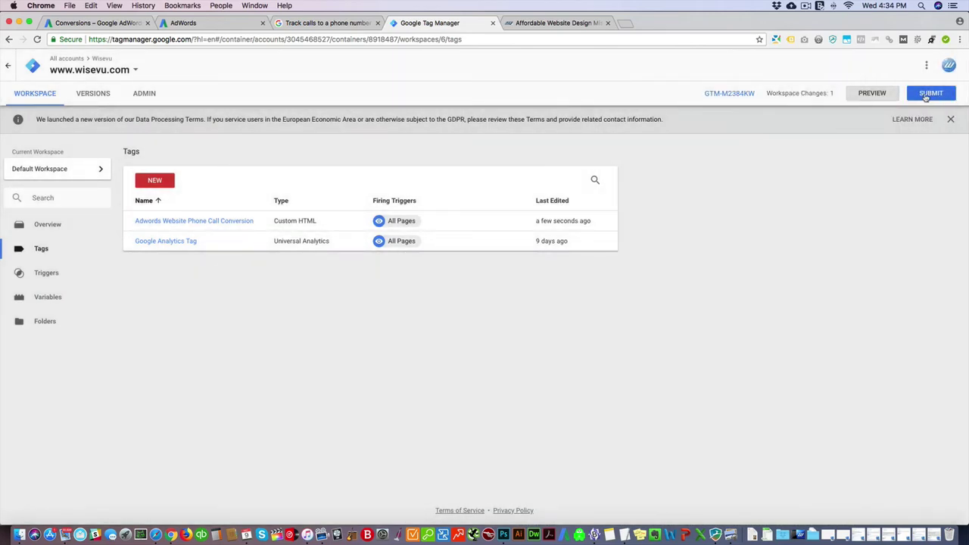
# Step: Submit and publish the Tag Manager workspace as Version 3, then return to AdWords
pyautogui.click(925, 97)
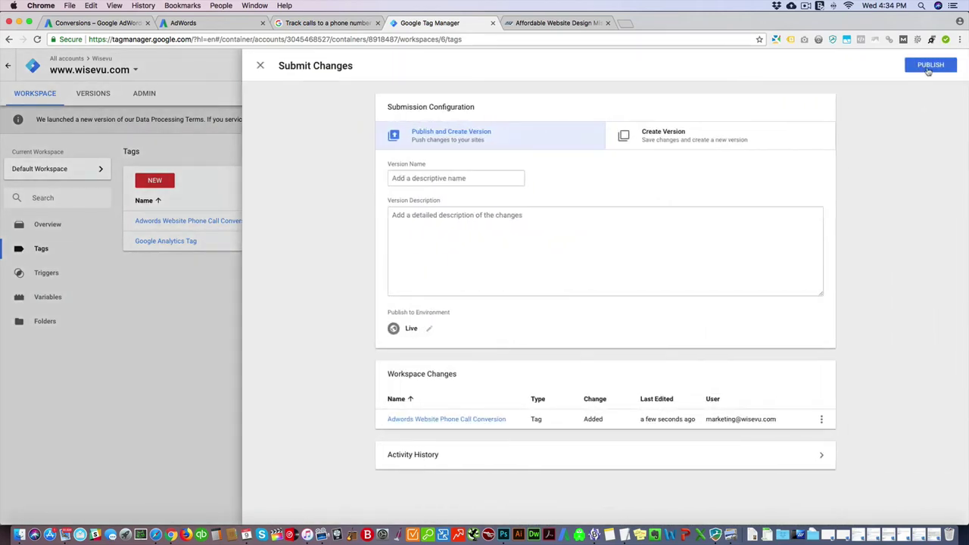
pyautogui.click(930, 66)
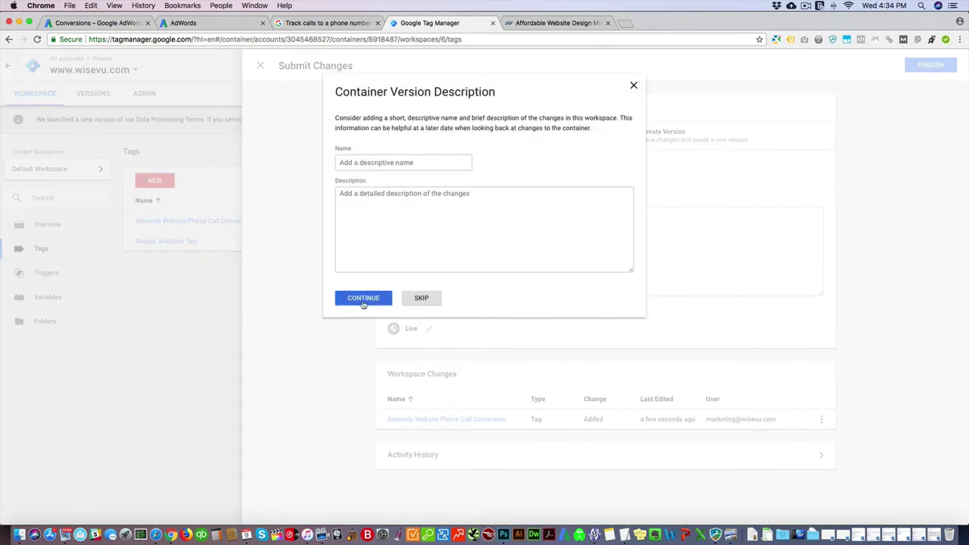
pyautogui.click(365, 302)
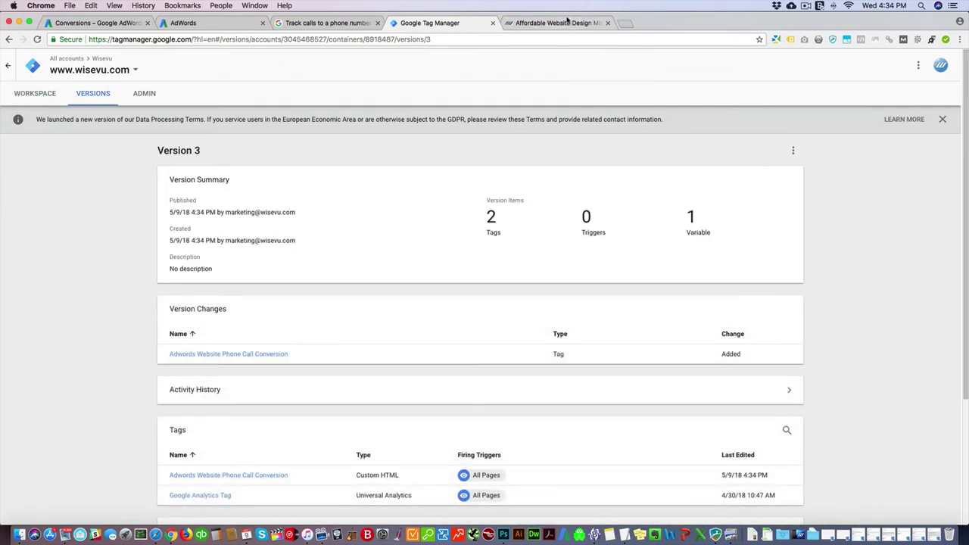
pyautogui.click(113, 24)
pyautogui.scroll(-3, 144, 247)
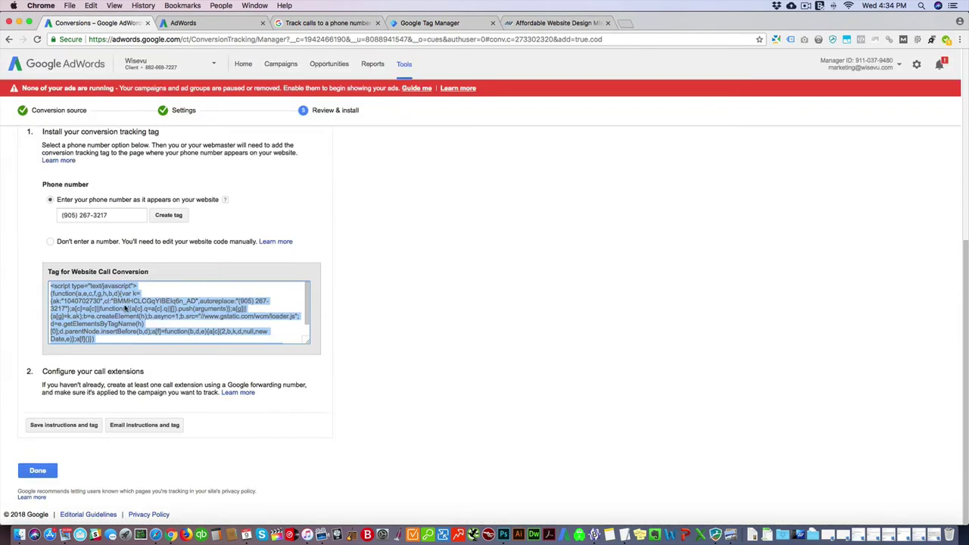
# Step: Finish the conversion setup, switch the view to Call extensions, and start a new account call extension
pyautogui.click(35, 469)
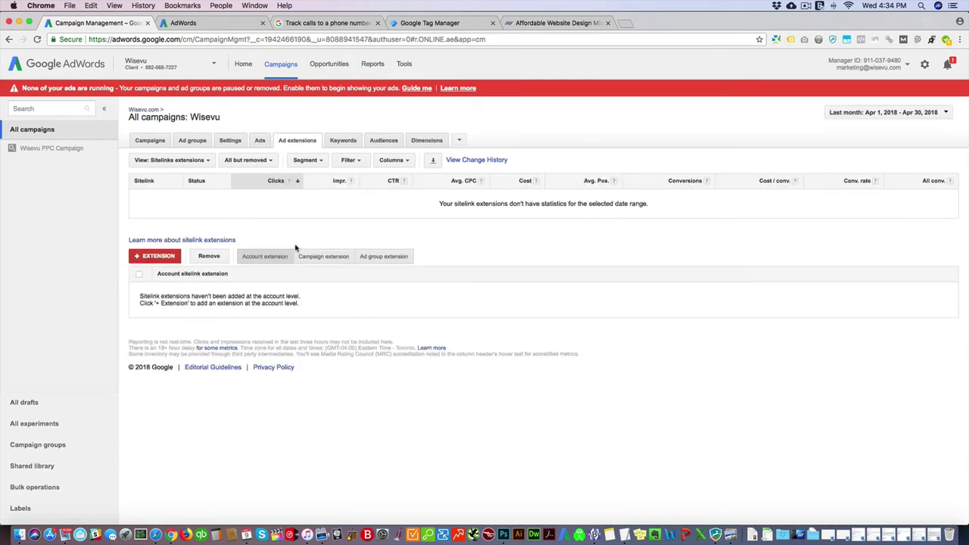
pyautogui.click(209, 161)
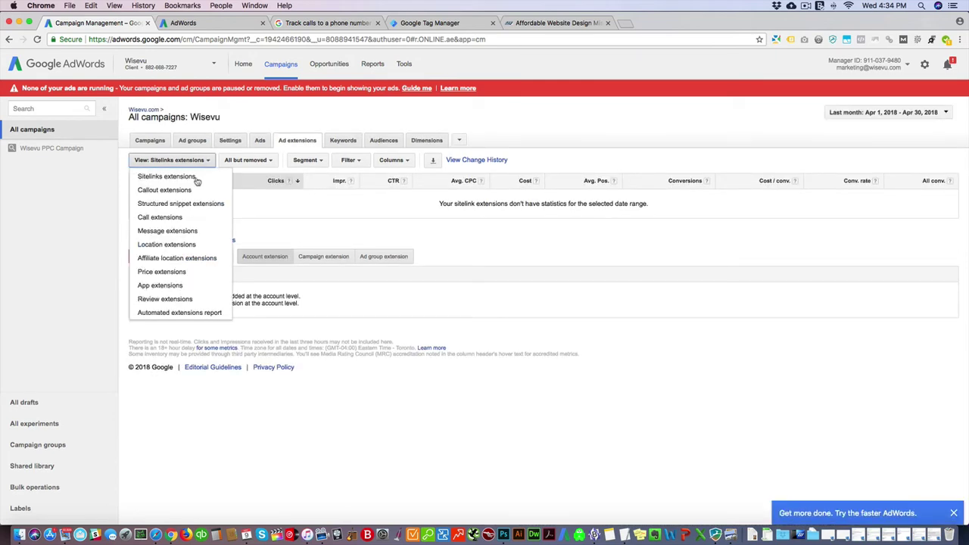
pyautogui.click(158, 218)
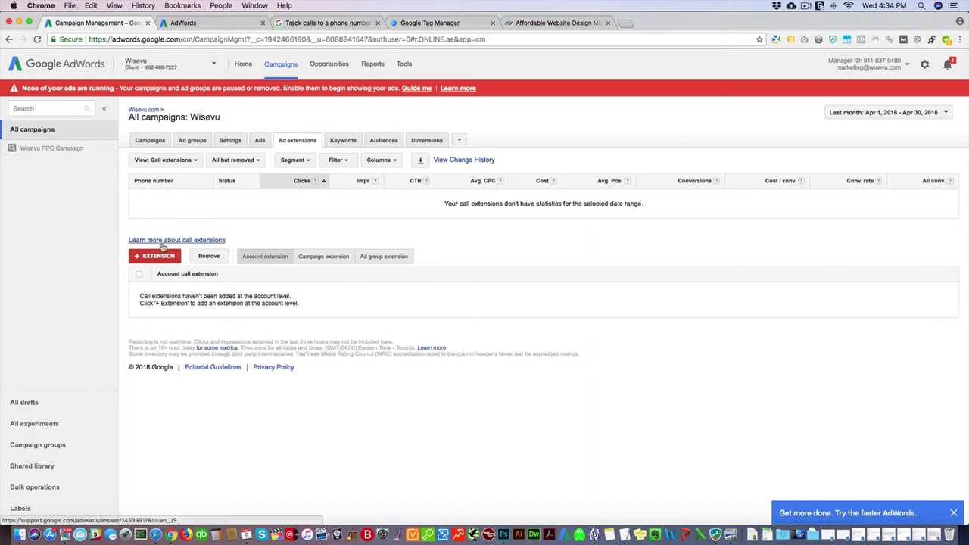
pyautogui.click(158, 258)
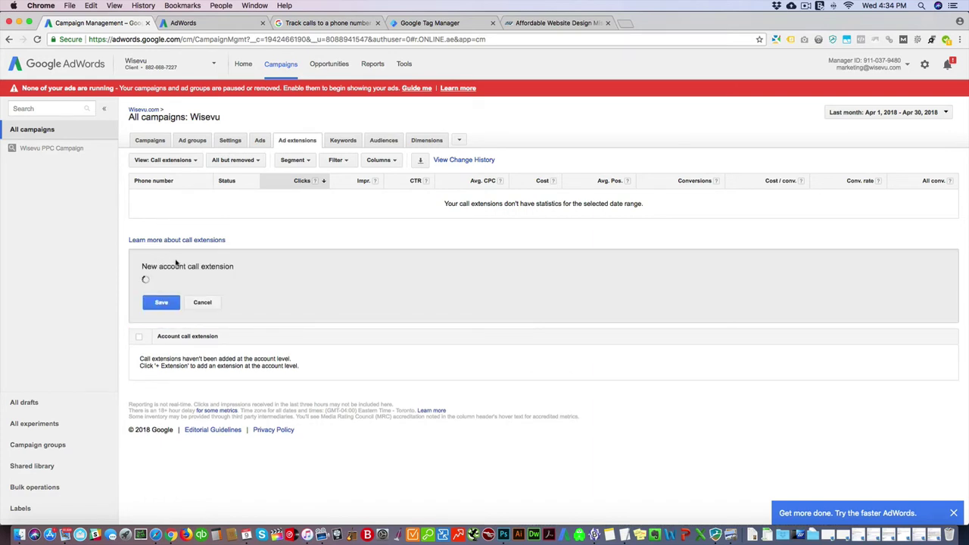
pyautogui.scroll(-2, 218, 358)
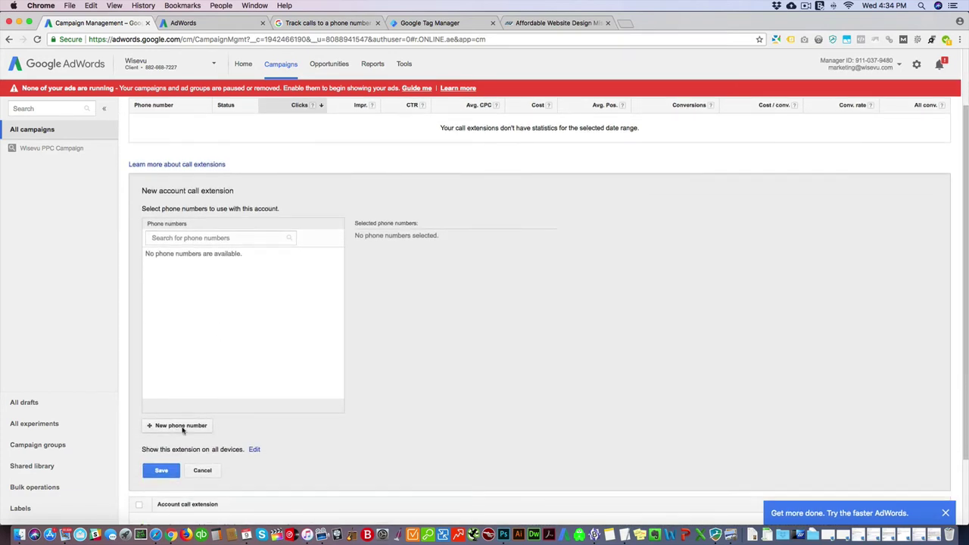
# Step: Add a new phone number for the extension with Canada as its country
pyautogui.click(183, 426)
pyautogui.click(556, 265)
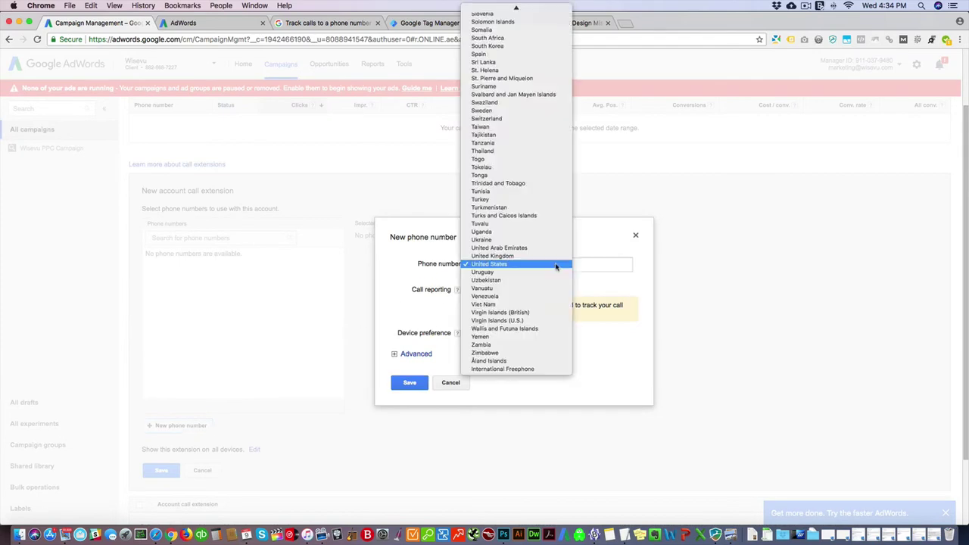
pyautogui.scroll(15, 540, 250)
pyautogui.press('c')
pyautogui.press('a')
pyautogui.press('n')
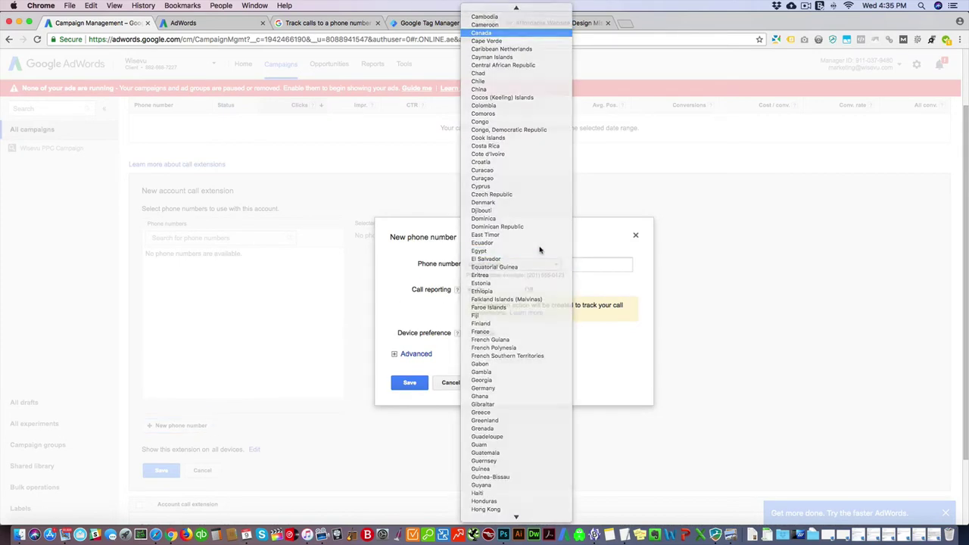
pyautogui.press('Return')
pyautogui.click(556, 23)
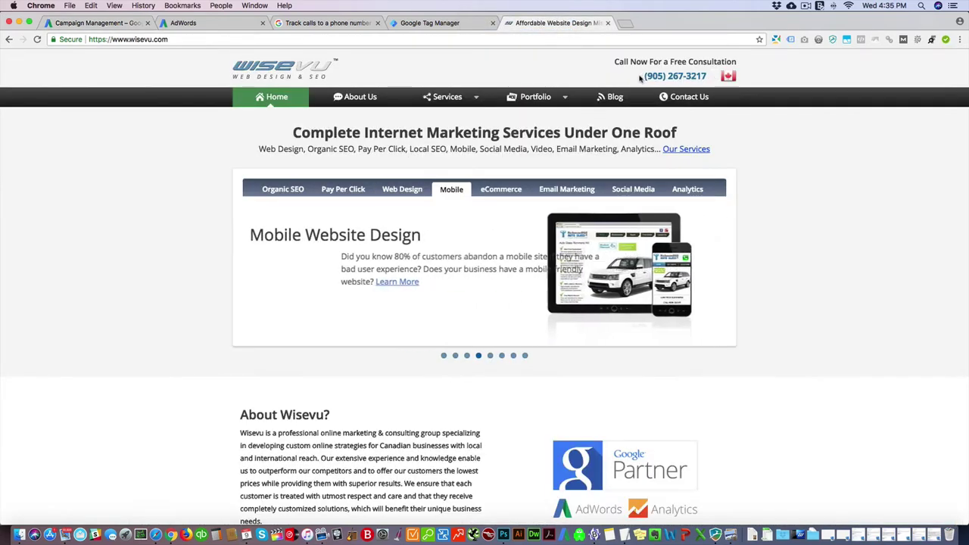
pyautogui.click(95, 23)
pyautogui.click(595, 260)
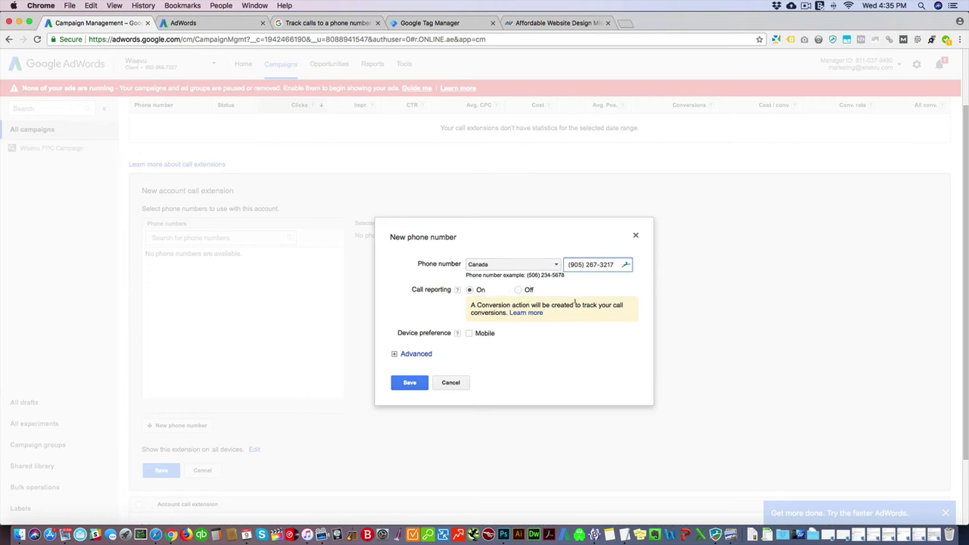
pyautogui.click(413, 383)
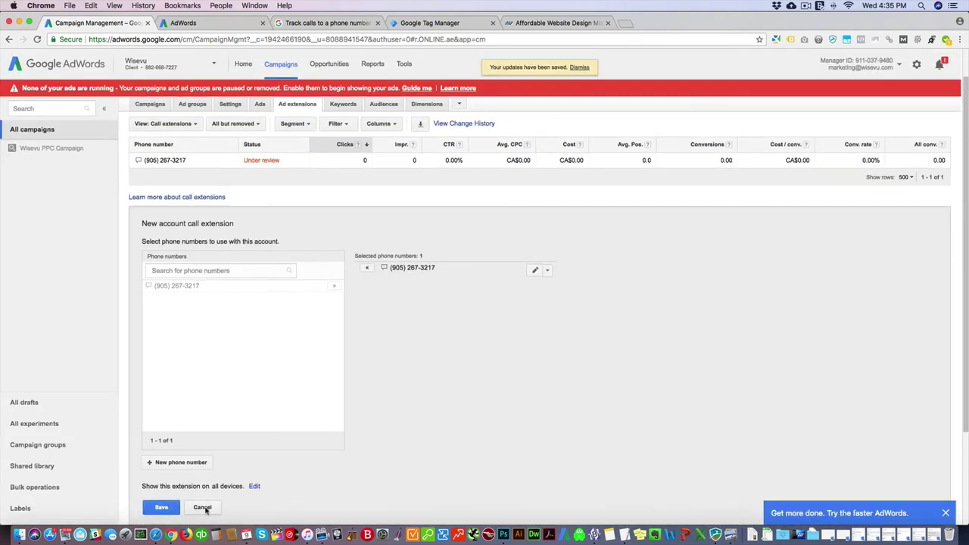
pyautogui.click(163, 507)
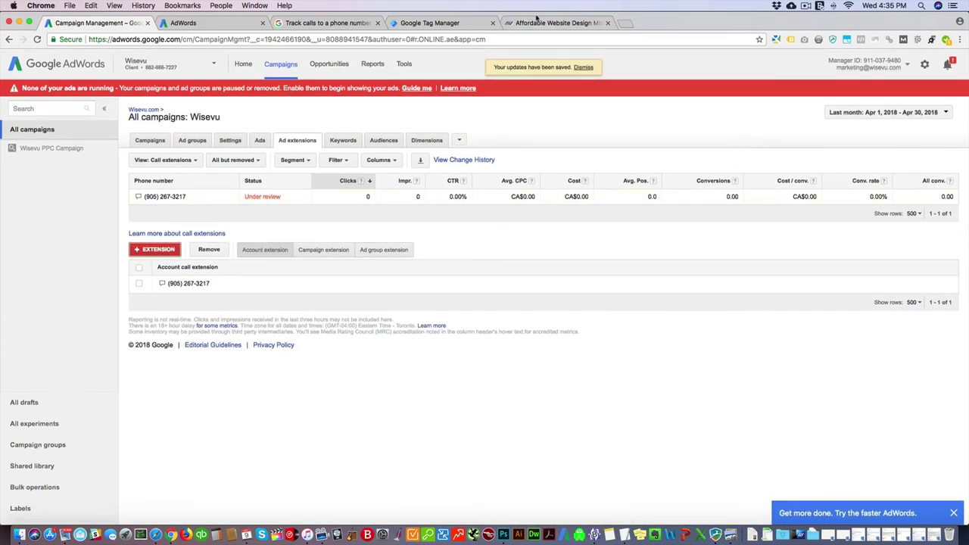
# Step: Load wisevu.com in an Incognito window and check its firing tags with Tag Assistant
pyautogui.click(960, 39)
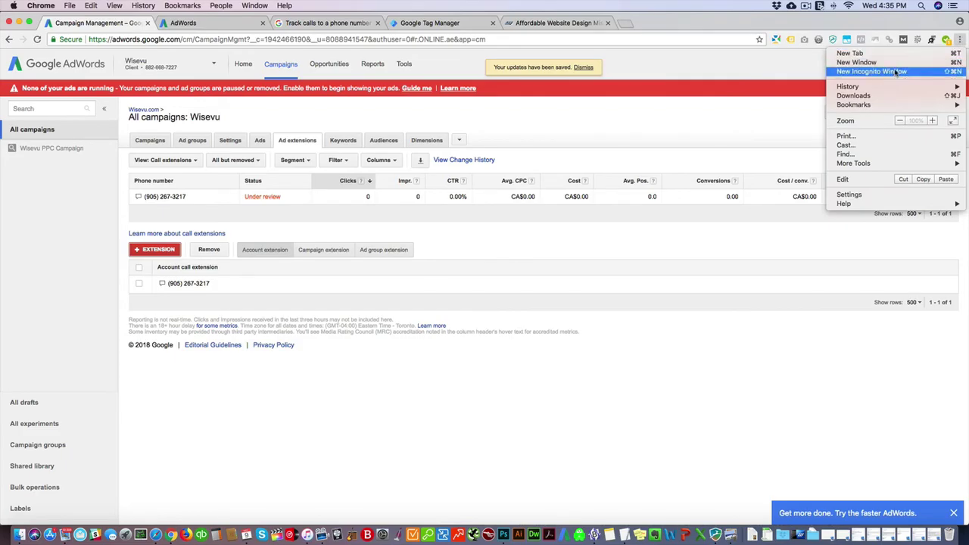
pyautogui.click(879, 71)
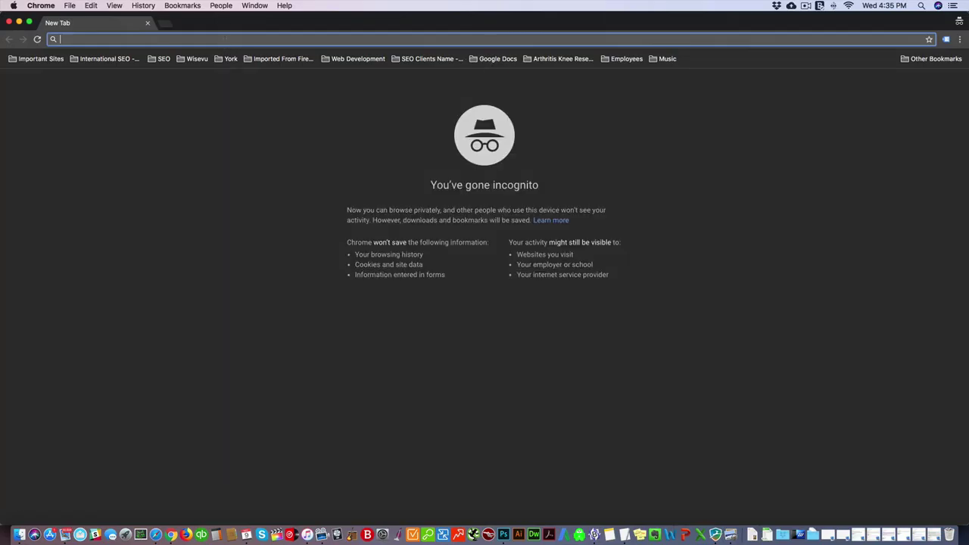
pyautogui.write('wisevu.com')
pyautogui.press('Return')
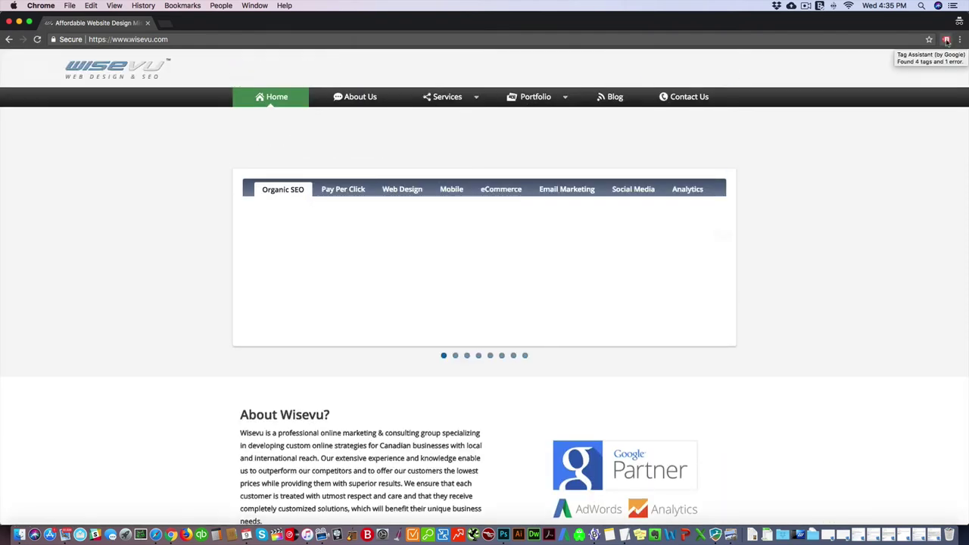
pyautogui.click(947, 40)
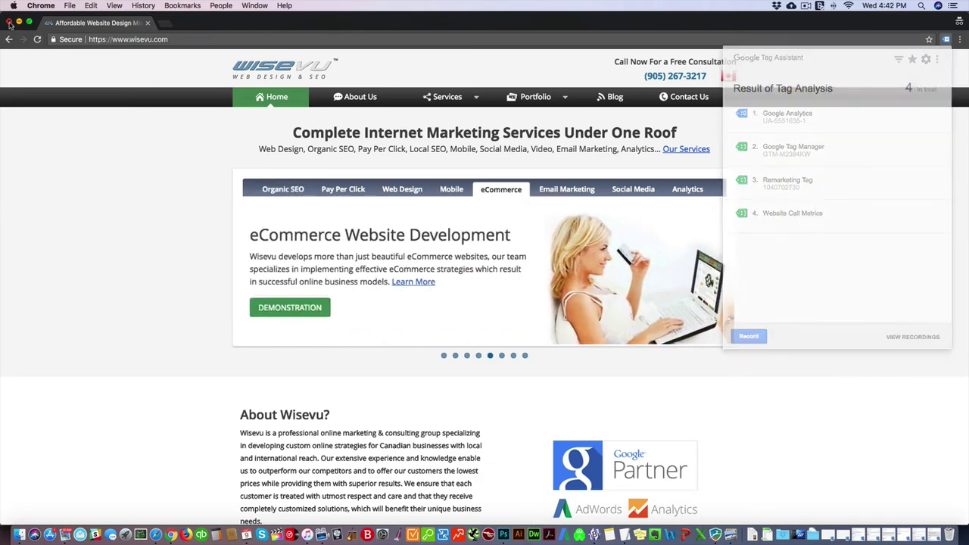
# Step: Close the private browsing window and check the wisevu website tab
pyautogui.click(9, 22)
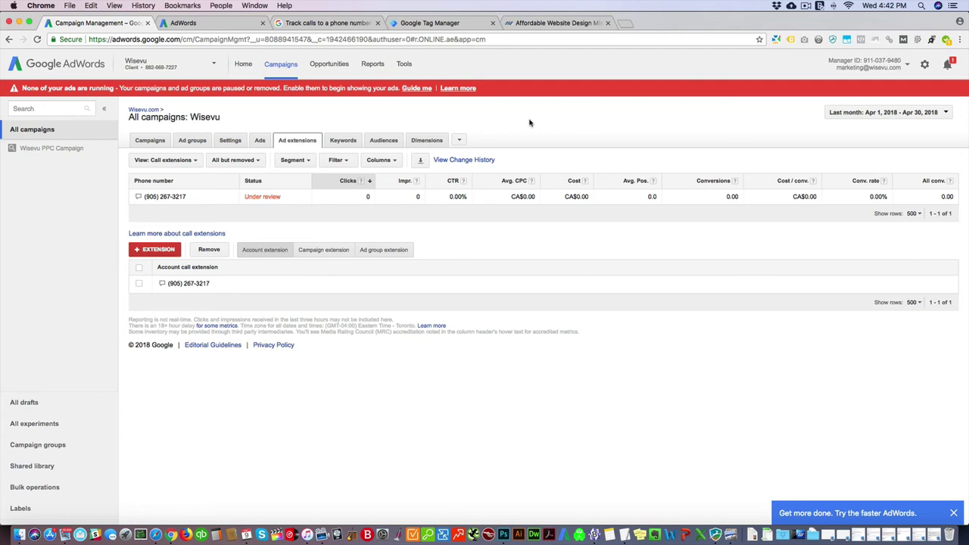
pyautogui.click(534, 31)
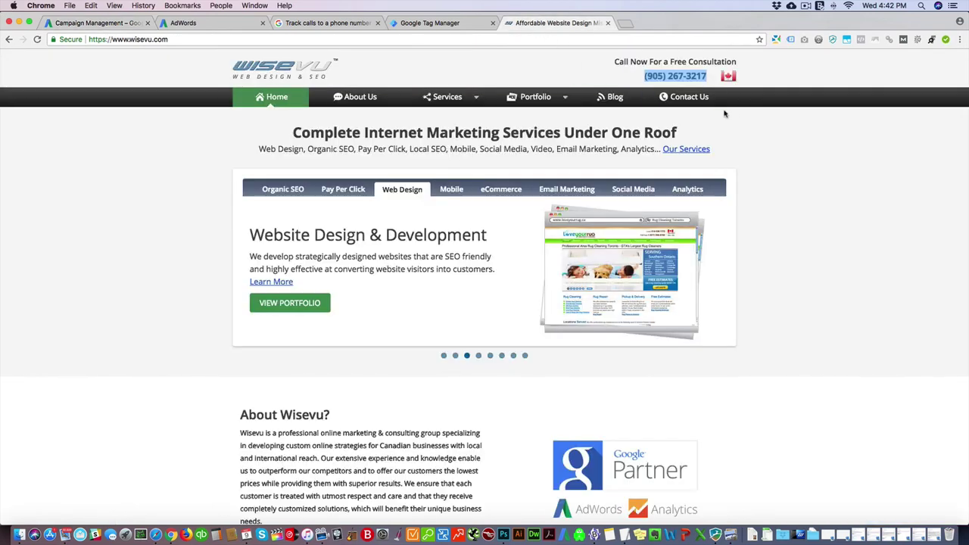
pyautogui.click(780, 130)
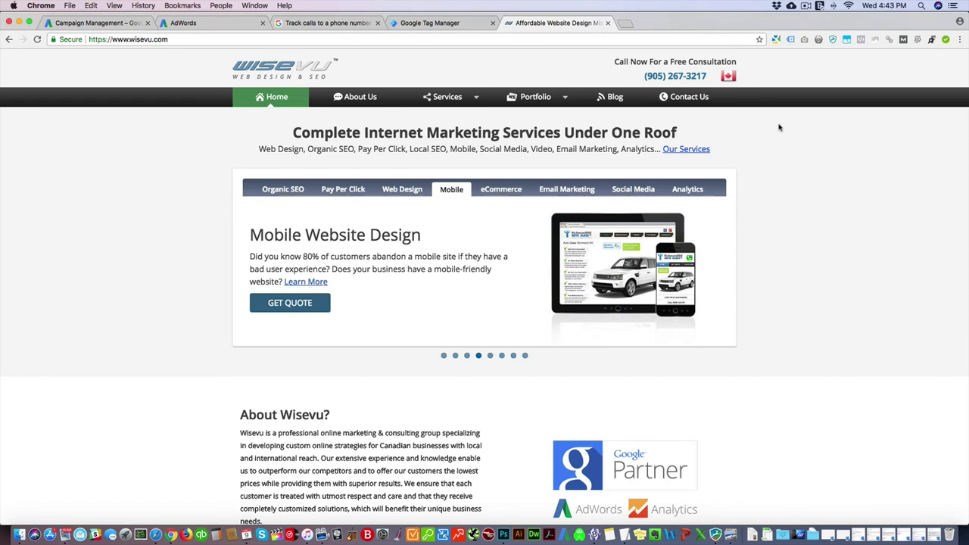
# Step: Go to the Conversions page under AdWords Tools
pyautogui.click(94, 23)
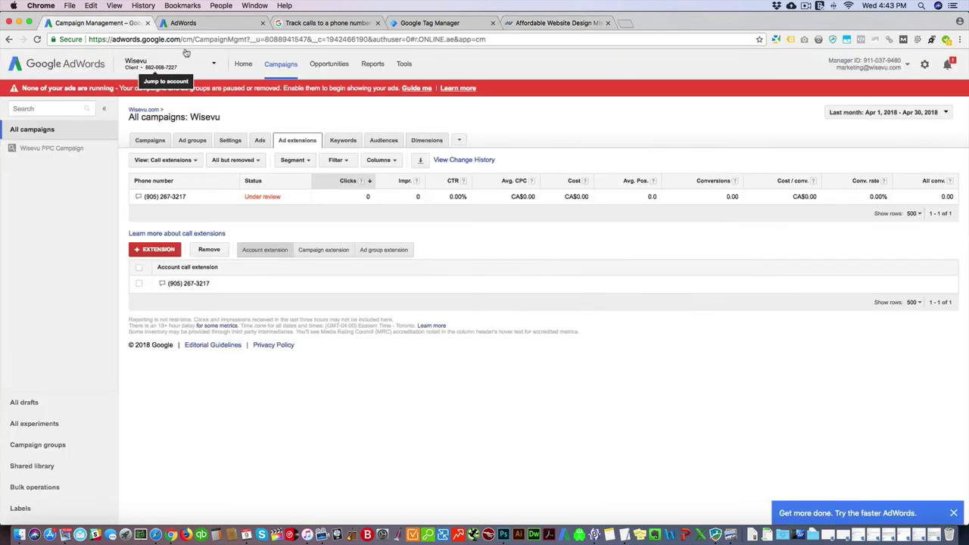
pyautogui.click(405, 64)
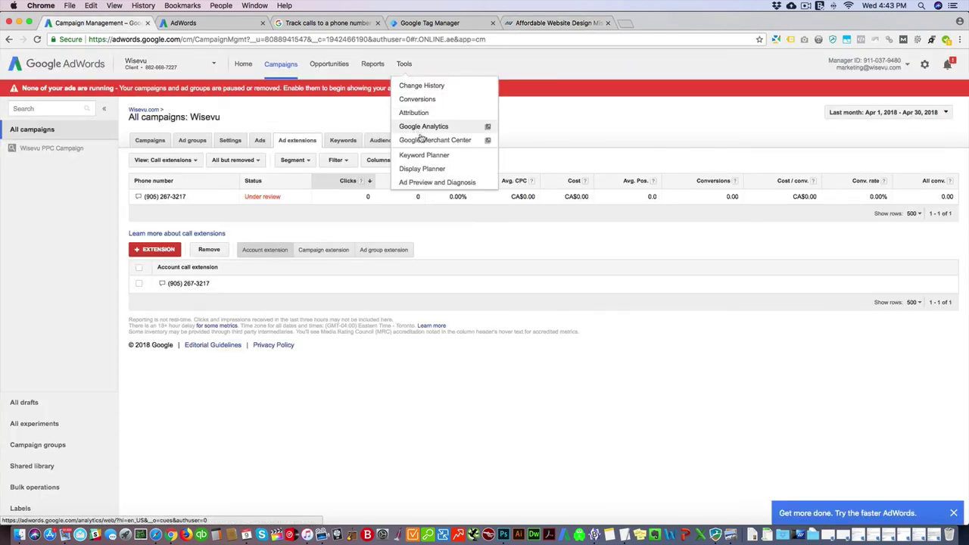
pyautogui.click(419, 100)
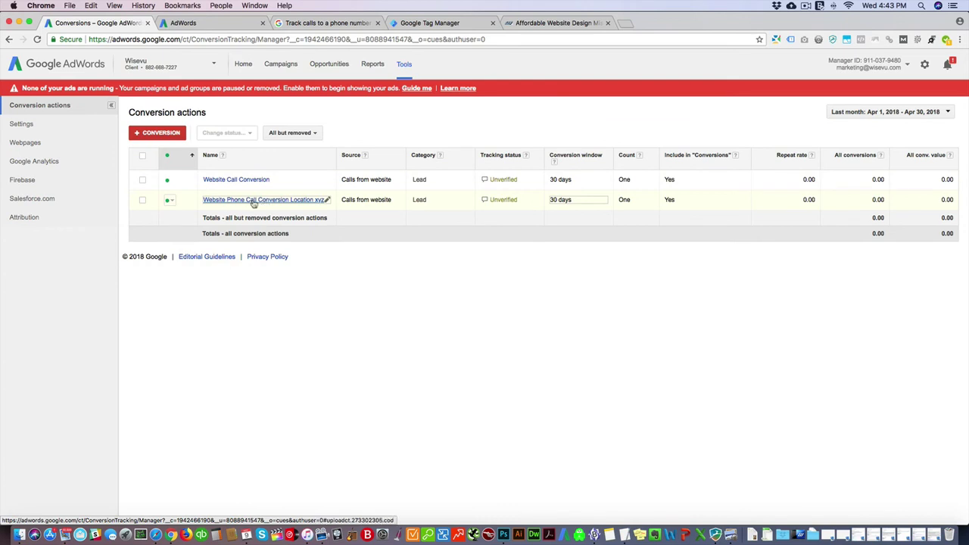
# Step: Open the Website Phone Call Conversion Location xyz conversion action
pyautogui.click(157, 134)
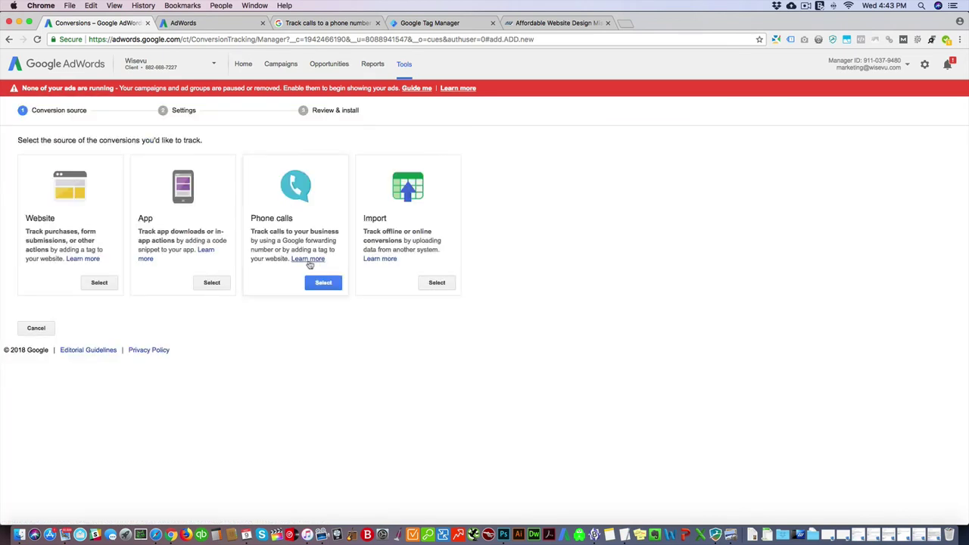
pyautogui.click(9, 38)
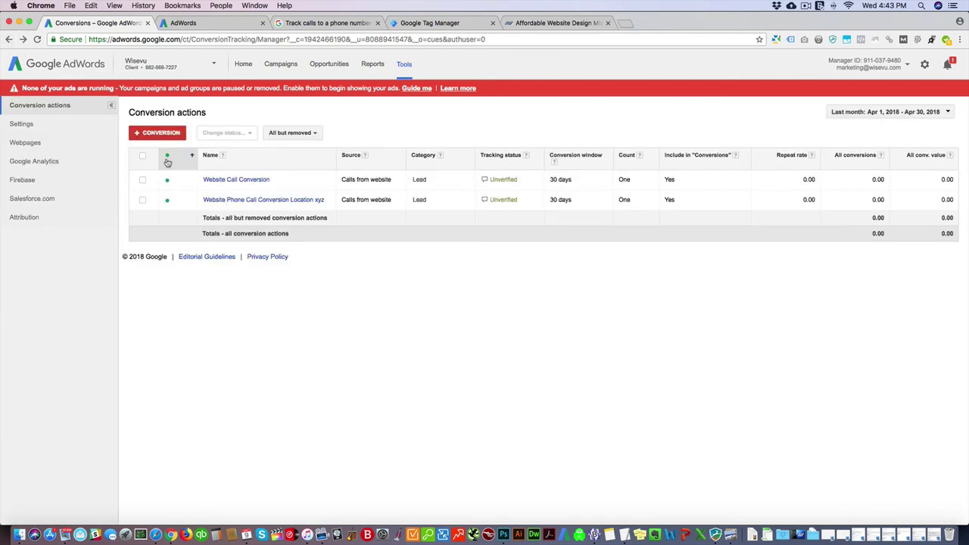
pyautogui.click(246, 202)
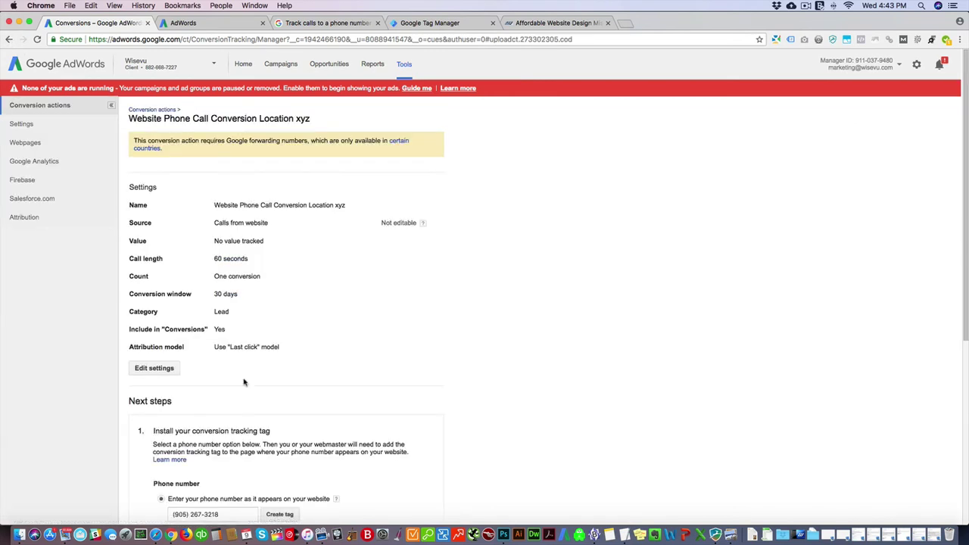
# Step: Copy the action's tracking tag code, then open the Google Tag Manager workspace
pyautogui.scroll(-3, 279, 373)
pyautogui.scroll(-3, 279, 372)
pyautogui.moveTo(219, 242); pyautogui.dragTo(171, 242)
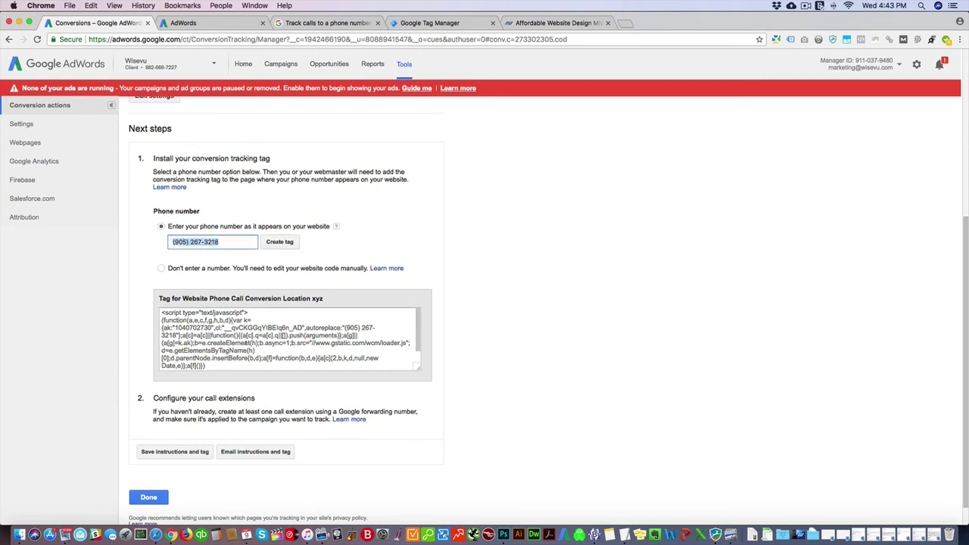
pyautogui.click(288, 340)
pyautogui.press('super+c')
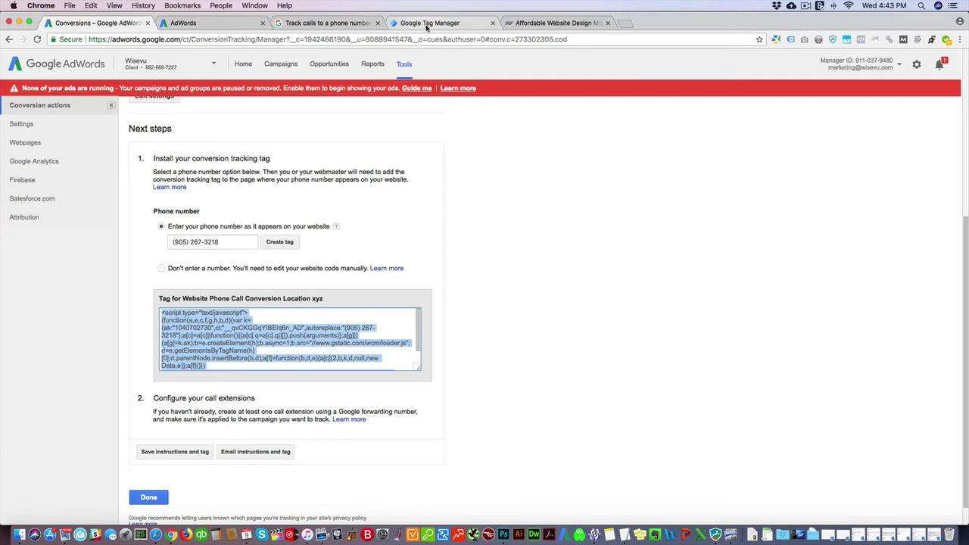
pyautogui.click(428, 22)
pyautogui.click(35, 94)
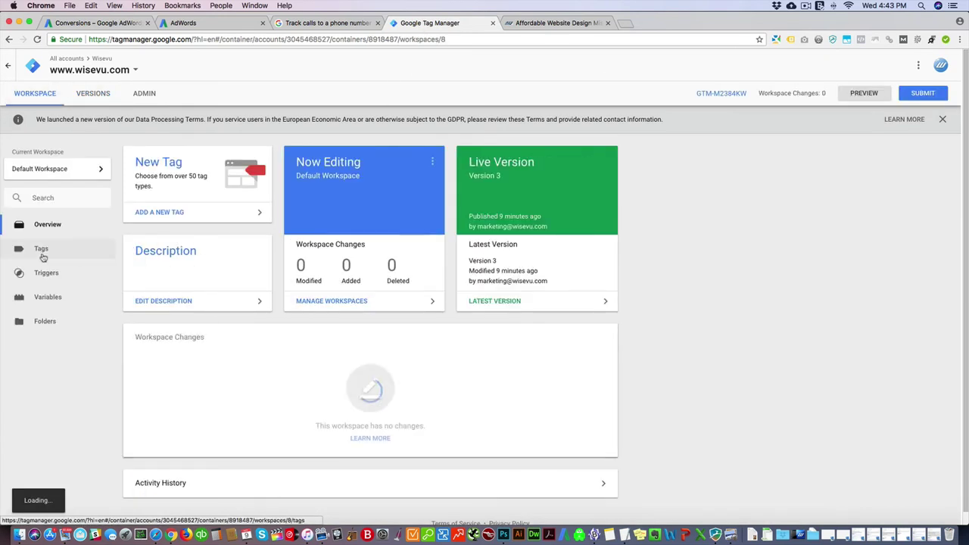
# Step: Paste the copied call-conversion script on a new line below the existing one in the Adwords Website Phone Call Conversion tag's HTML
pyautogui.click(39, 248)
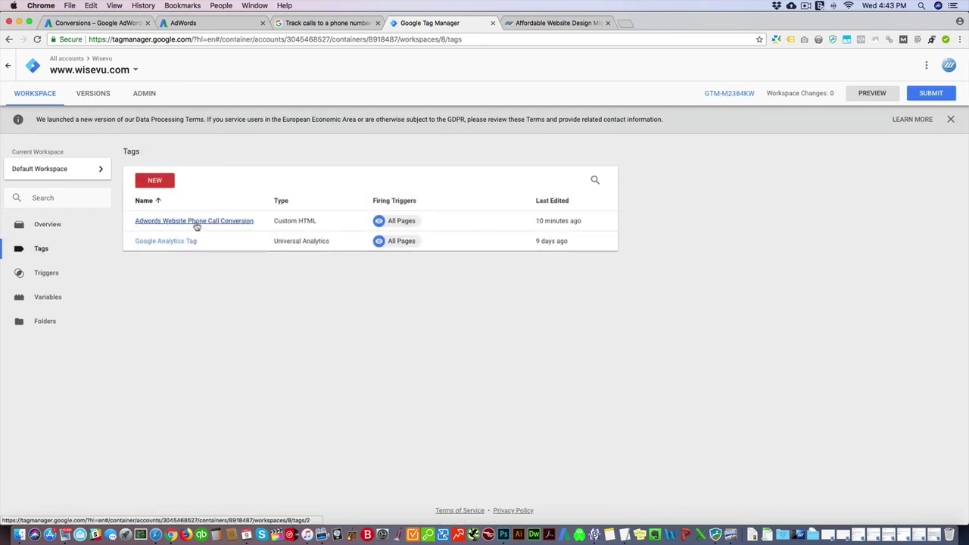
pyautogui.click(194, 221)
pyautogui.click(466, 241)
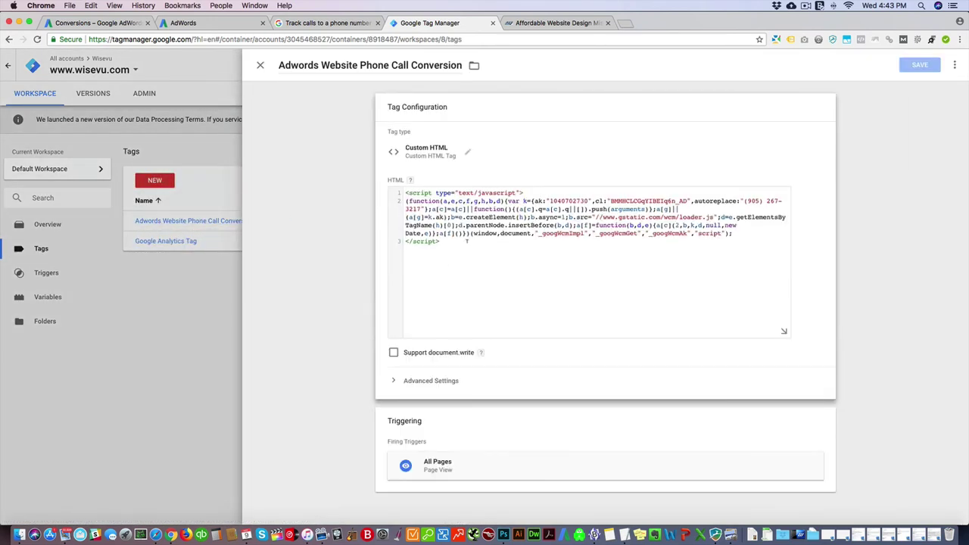
pyautogui.press('Return')
pyautogui.press('super+v')
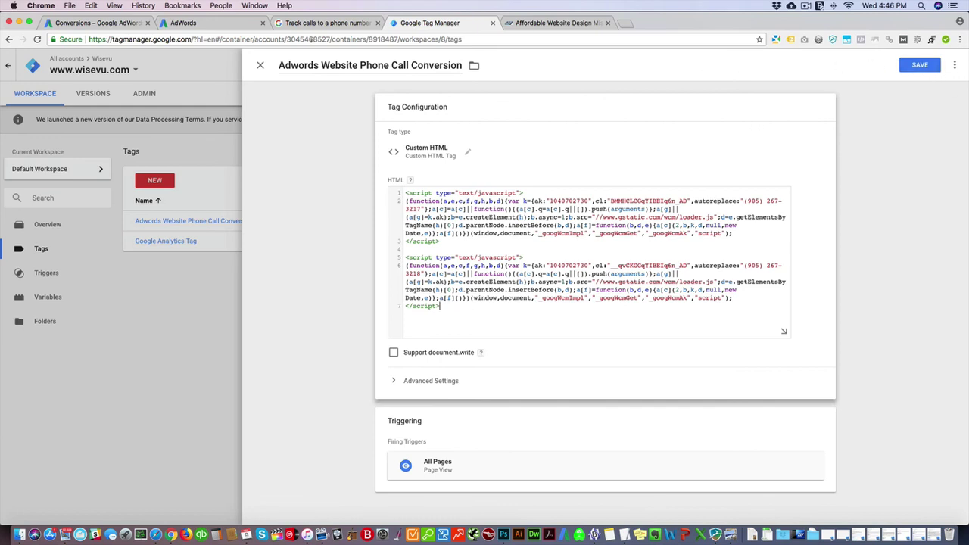
# Step: Click Done on the AdWords conversion tag page
pyautogui.click(115, 23)
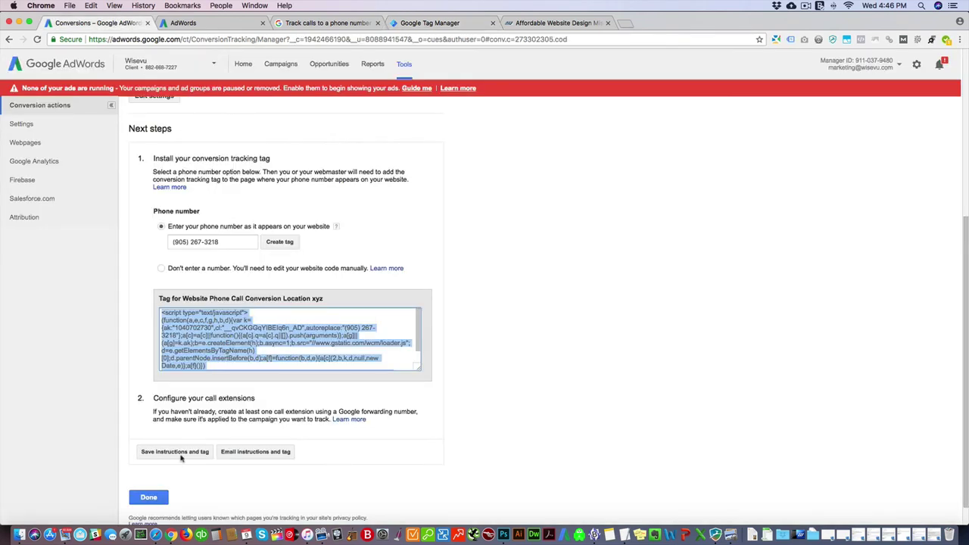
pyautogui.click(150, 498)
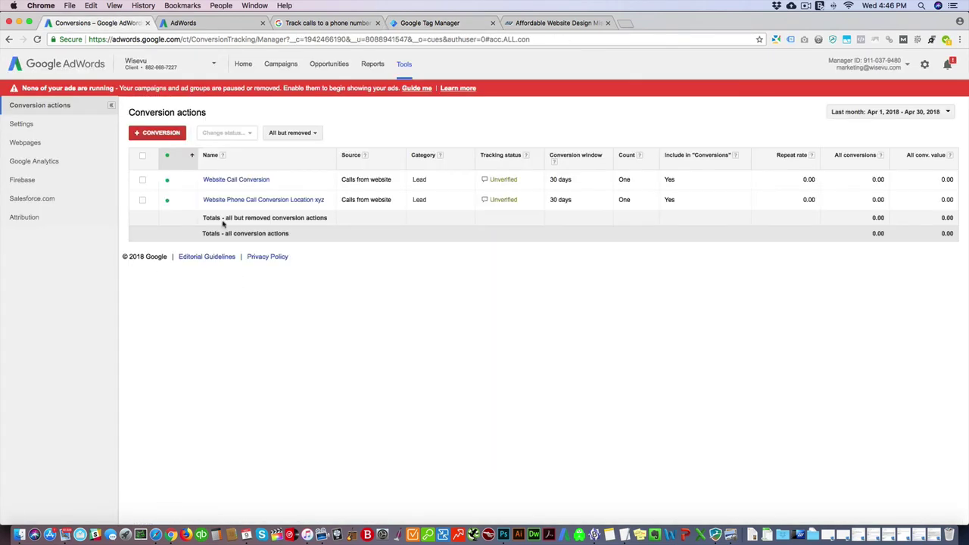